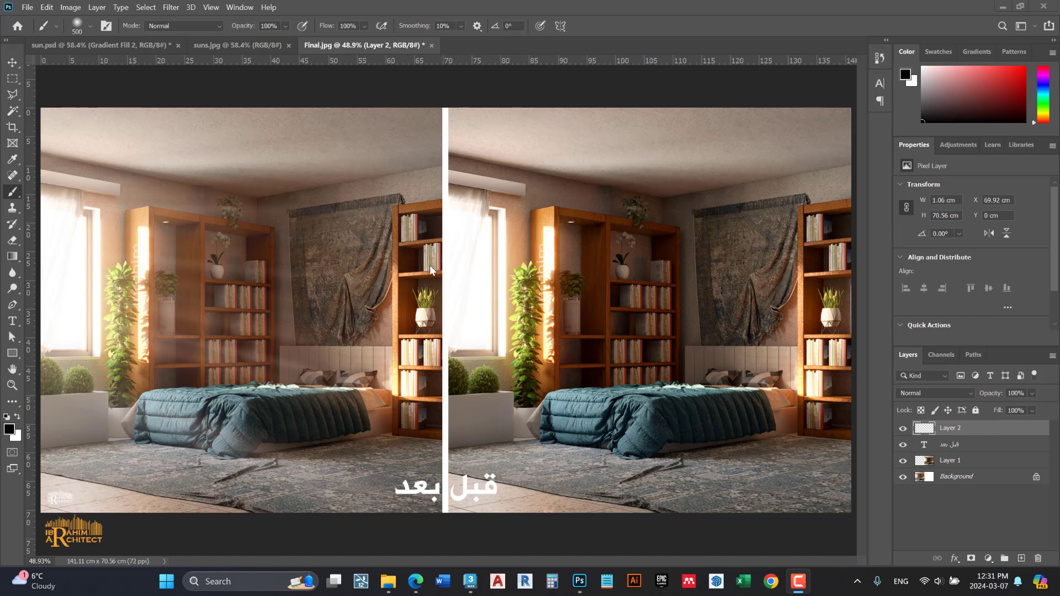
Switch to the suns.jpg bedroom render document
click(227, 48)
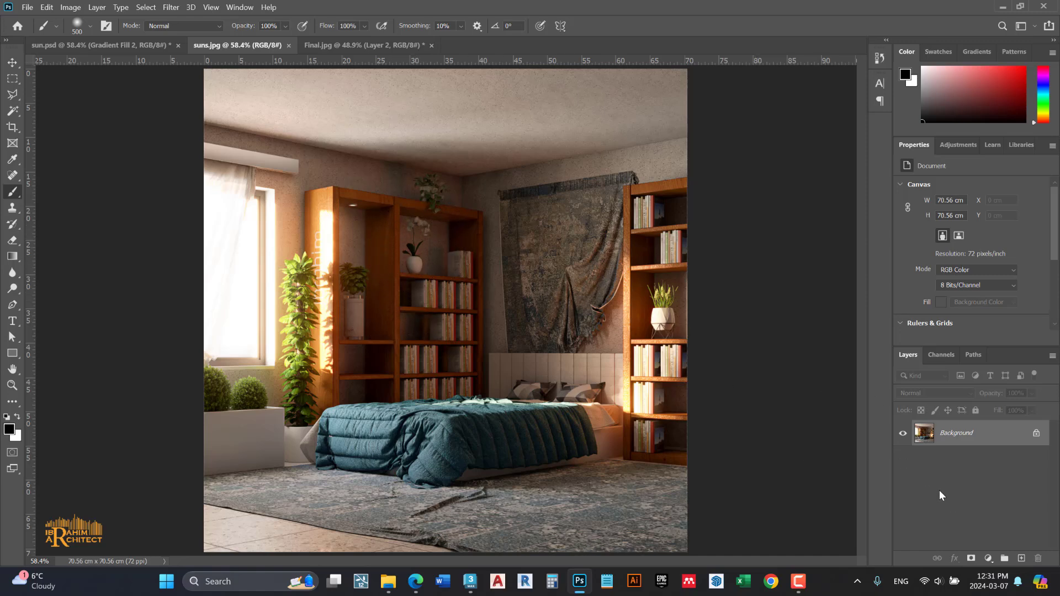
Add a Gradient Fill layer over the render and set its style to Angle
click(988, 559)
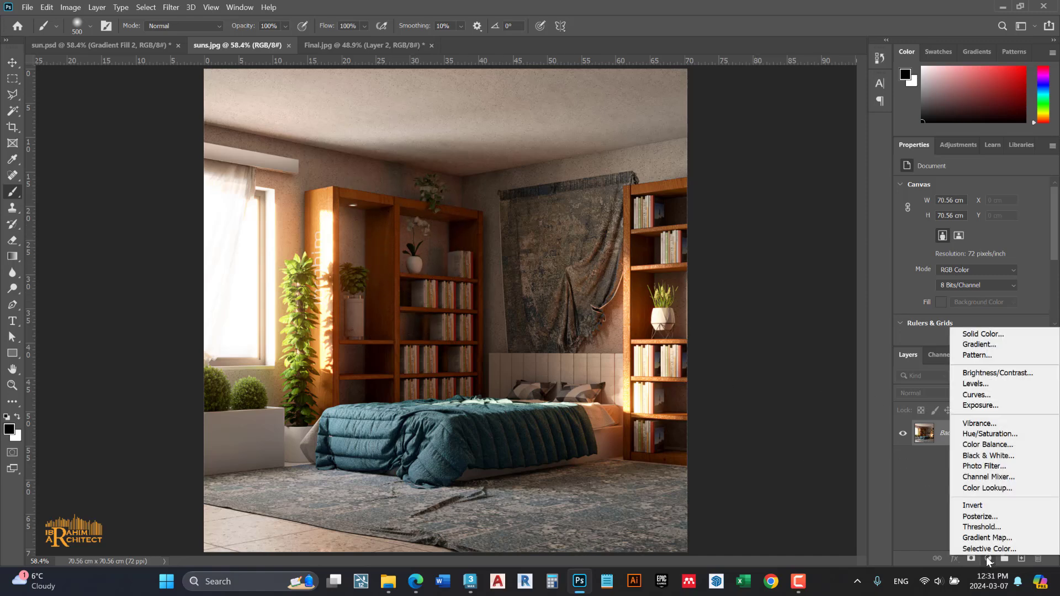
click(999, 345)
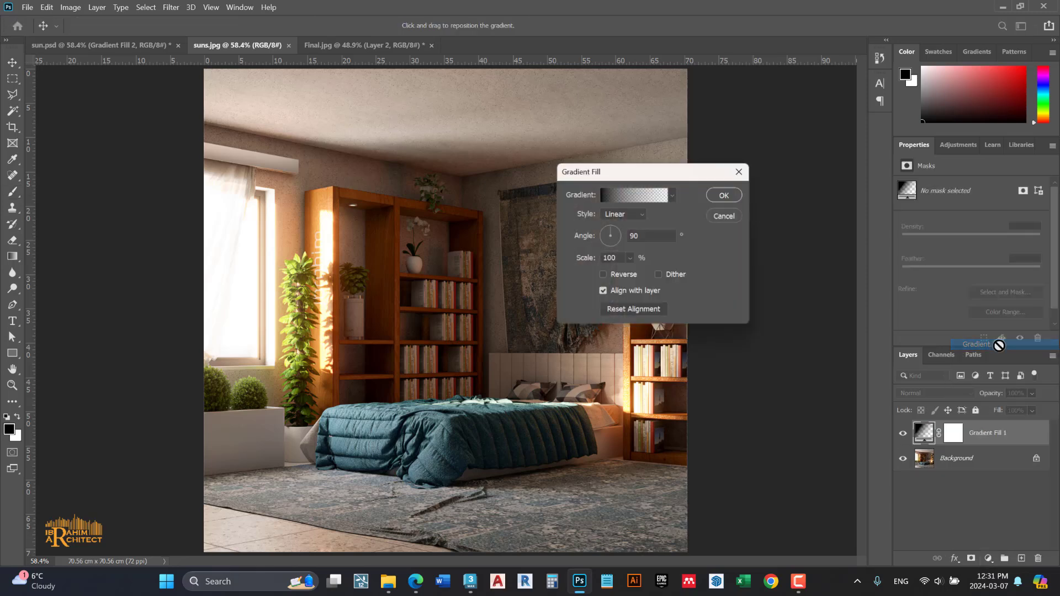
drag(628, 173, 588, 167)
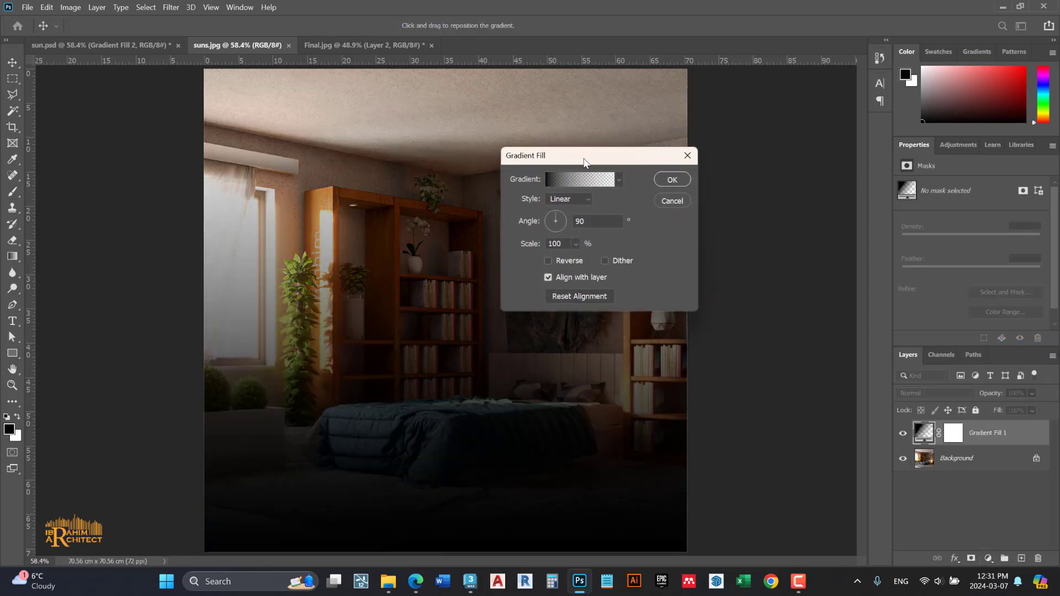
click(583, 208)
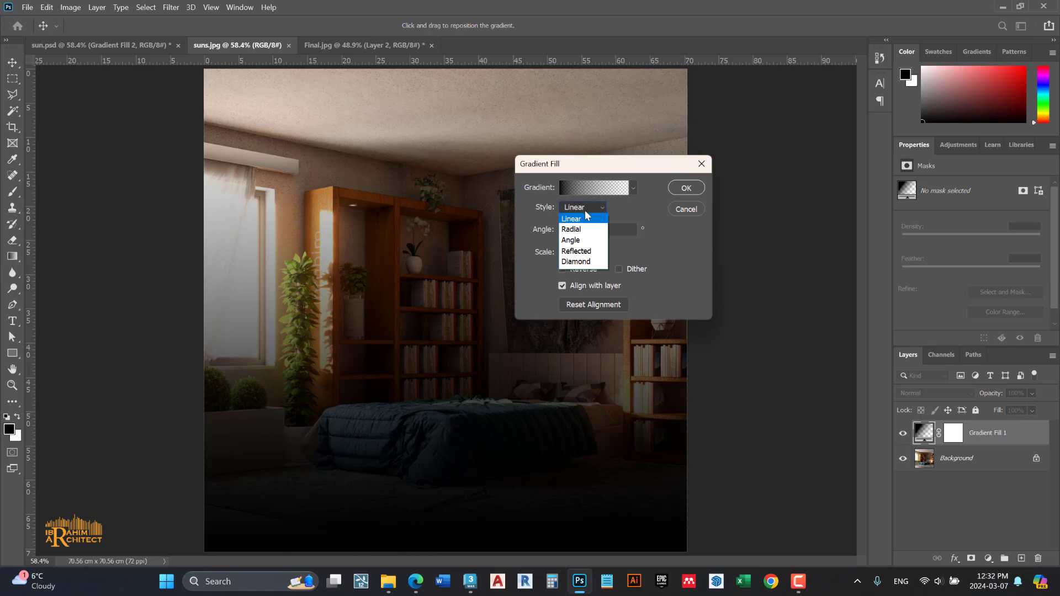
click(592, 241)
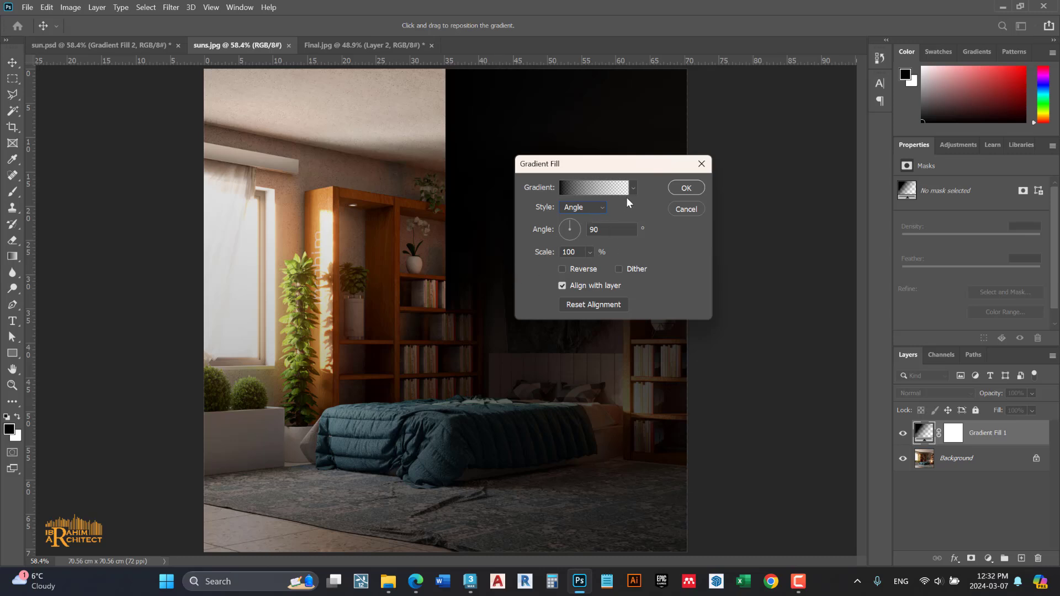
Make the gradient a Noise type in HSB colour model with saturation removed
click(614, 188)
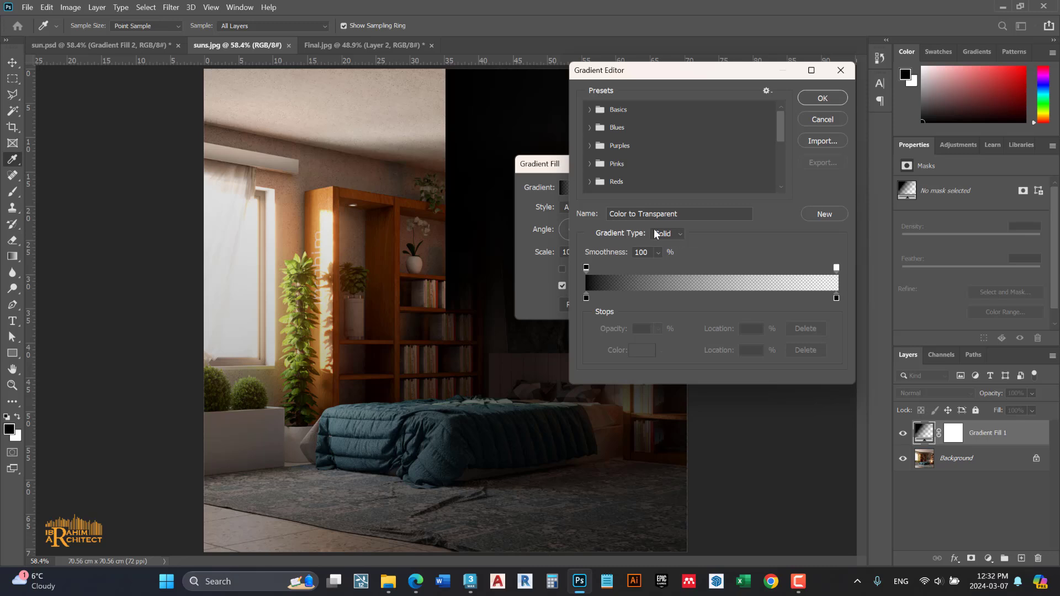
click(677, 236)
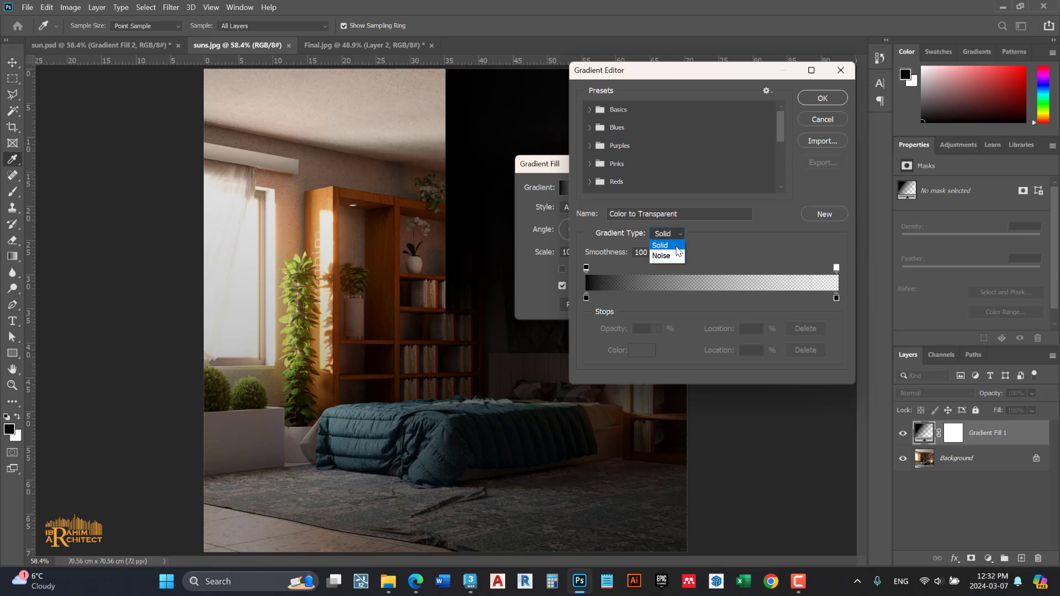
click(665, 256)
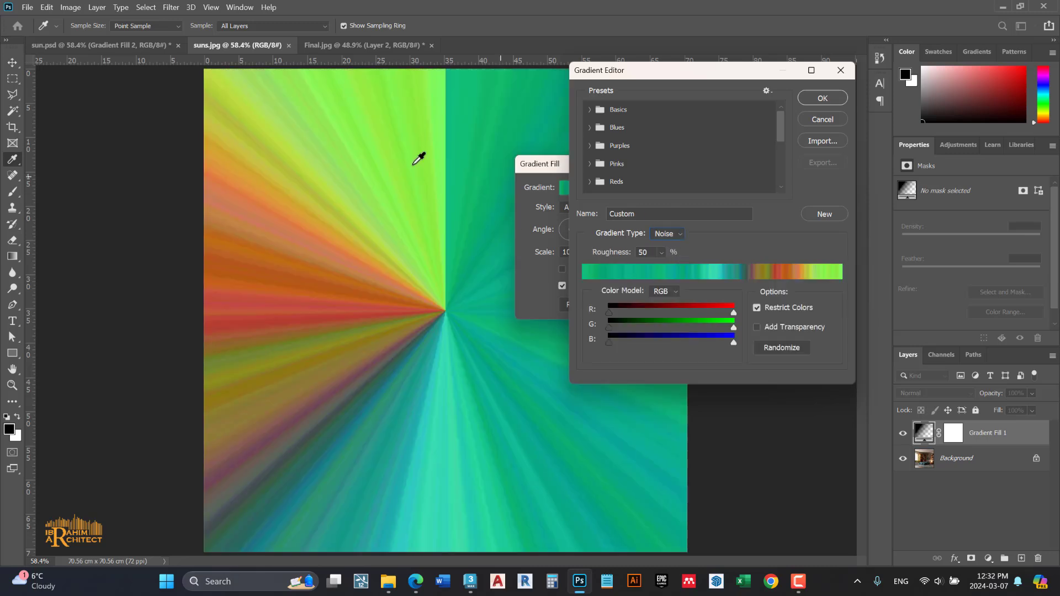
click(656, 292)
click(664, 314)
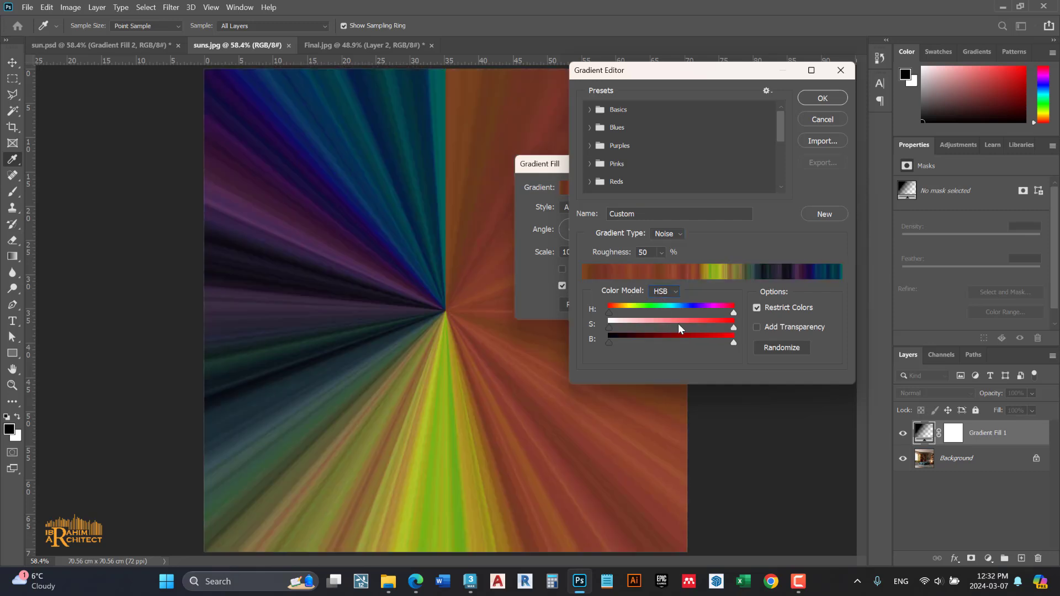
drag(733, 327, 632, 326)
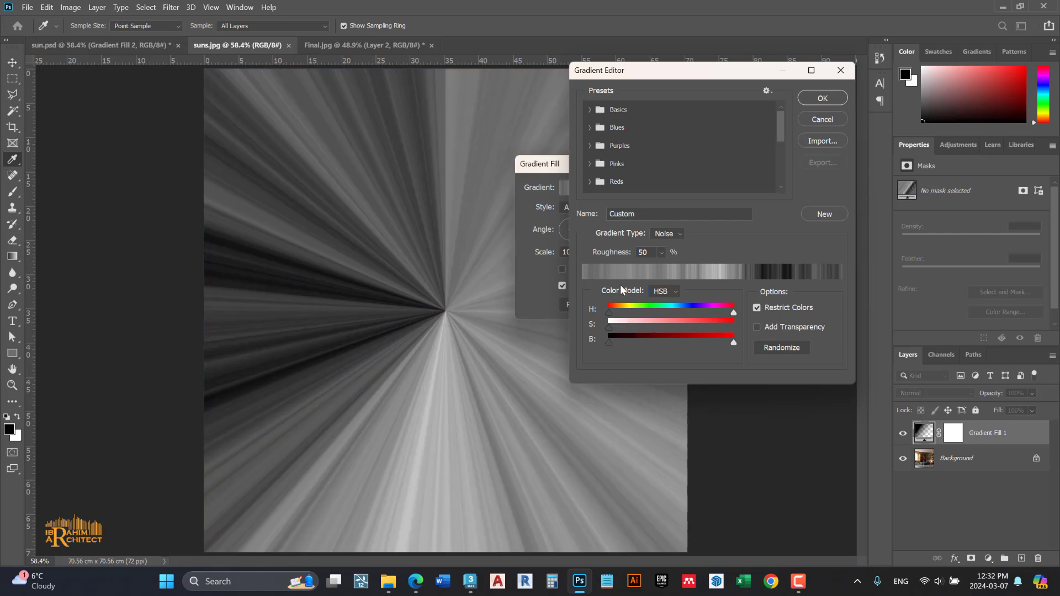
Set Roughness to 100, add transparency, randomize the ray pattern, and confirm the gradient
click(662, 251)
drag(670, 270, 856, 270)
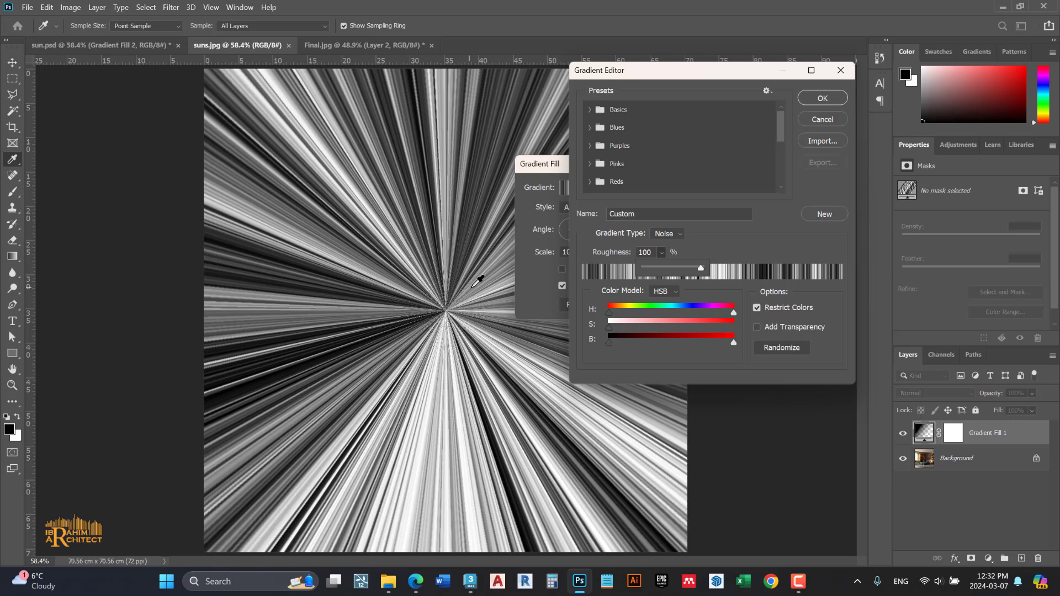
click(774, 328)
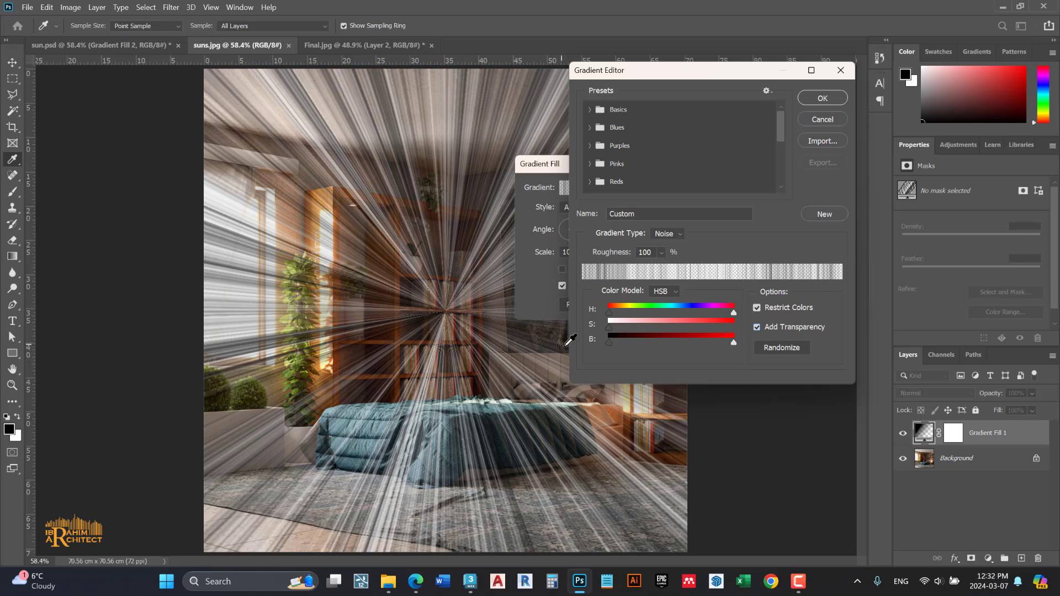
click(776, 346)
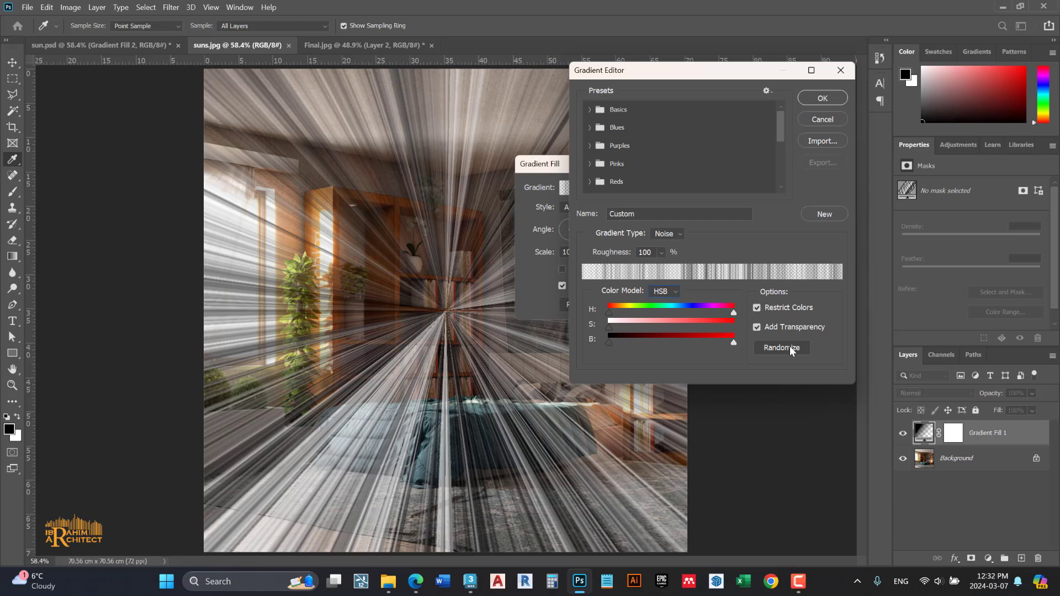
click(789, 347)
click(798, 347)
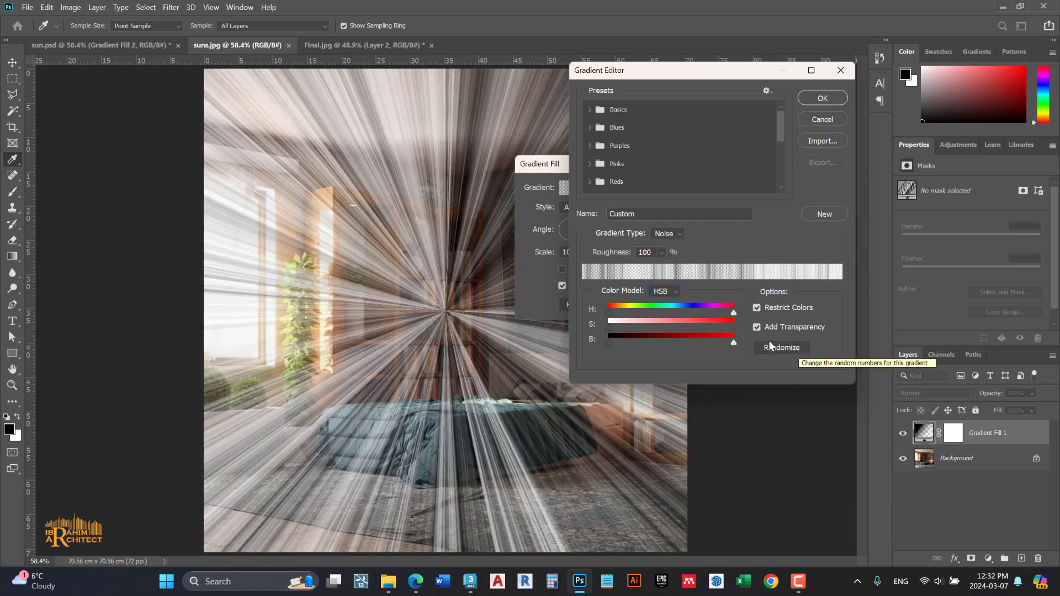
click(808, 100)
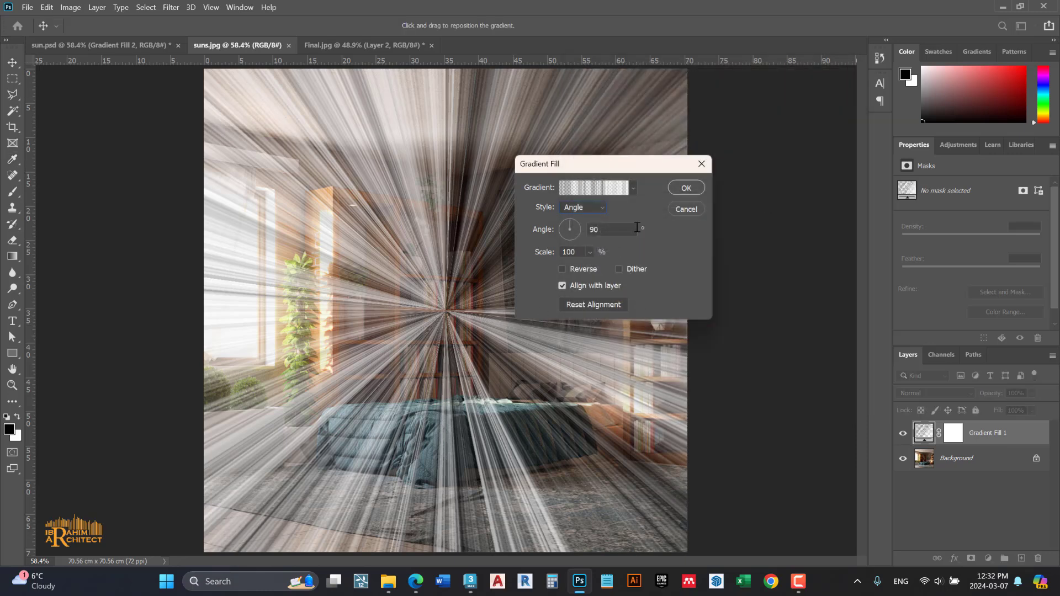
Drag the rays' centre far off the left edge and commit the gradient fill
drag(654, 164, 778, 165)
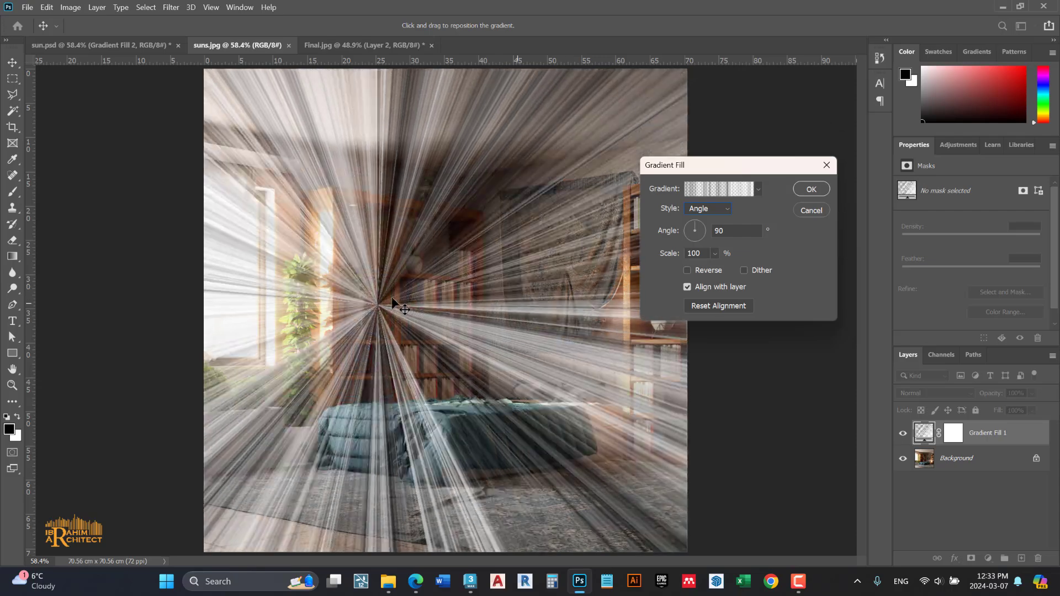
mouse_move(526, 304)
mouse_down()
mouse_move(378, 278)
mouse_move(315, 236)
mouse_move(347, 240)
mouse_up()
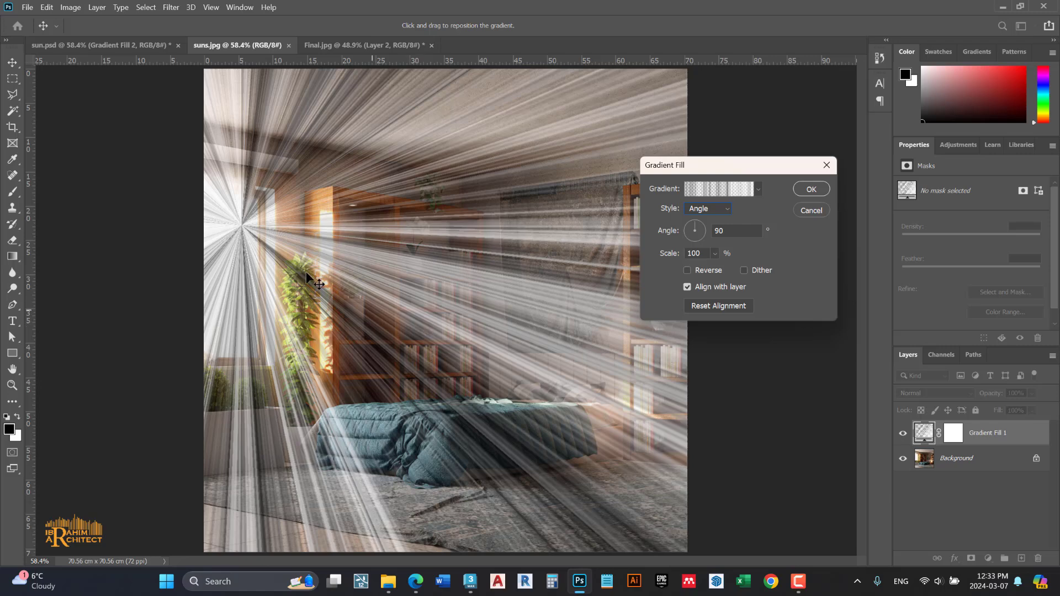
mouse_move(450, 304)
mouse_down()
mouse_move(186, 274)
mouse_move(410, 338)
mouse_move(375, 320)
mouse_move(489, 343)
mouse_move(410, 323)
mouse_move(436, 333)
mouse_up()
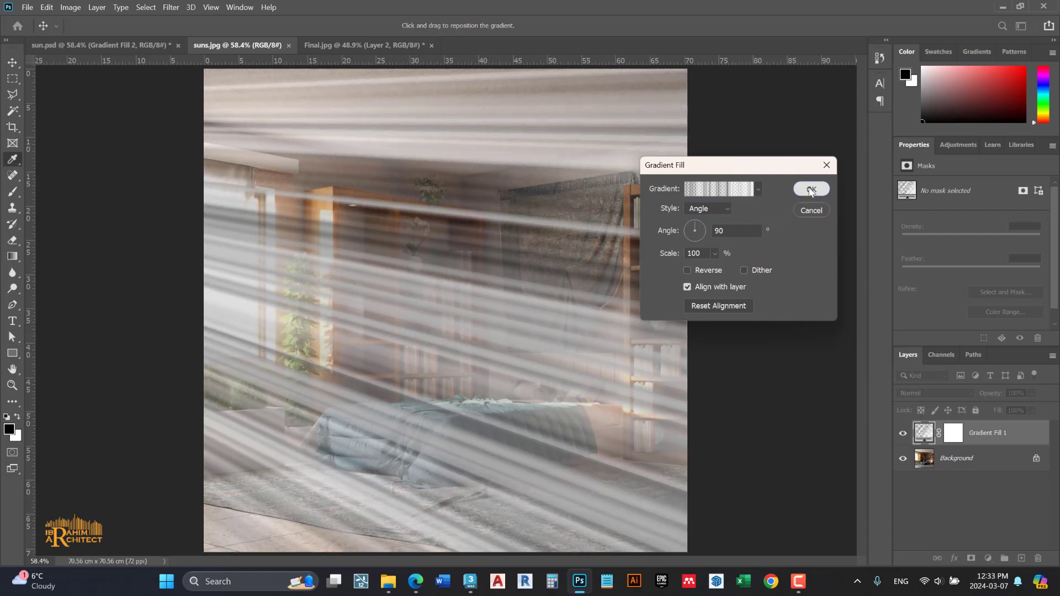
click(807, 190)
Set the ray layer's blend mode to Screen
click(959, 394)
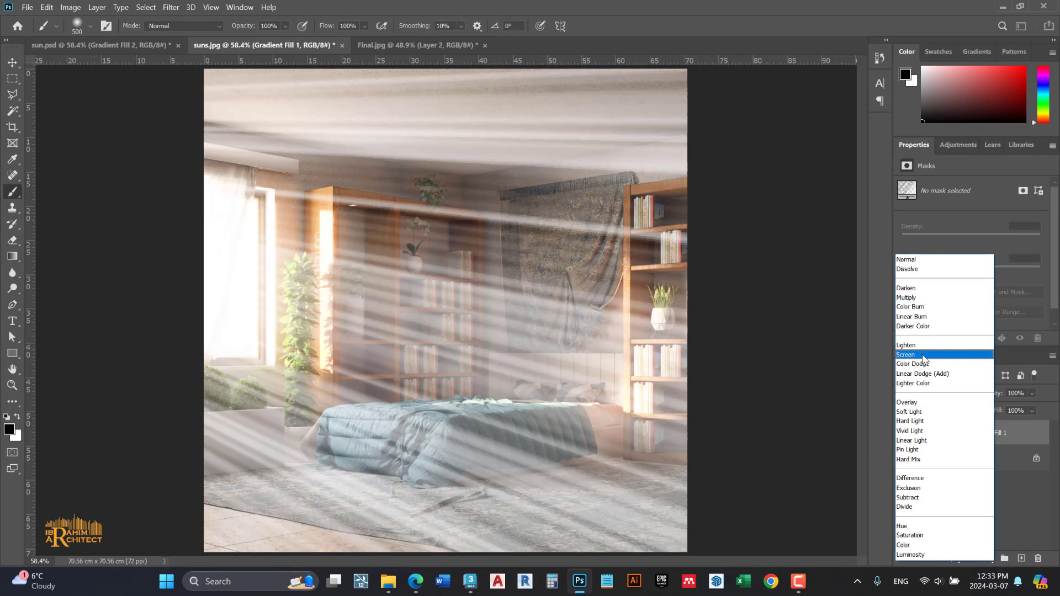
click(919, 358)
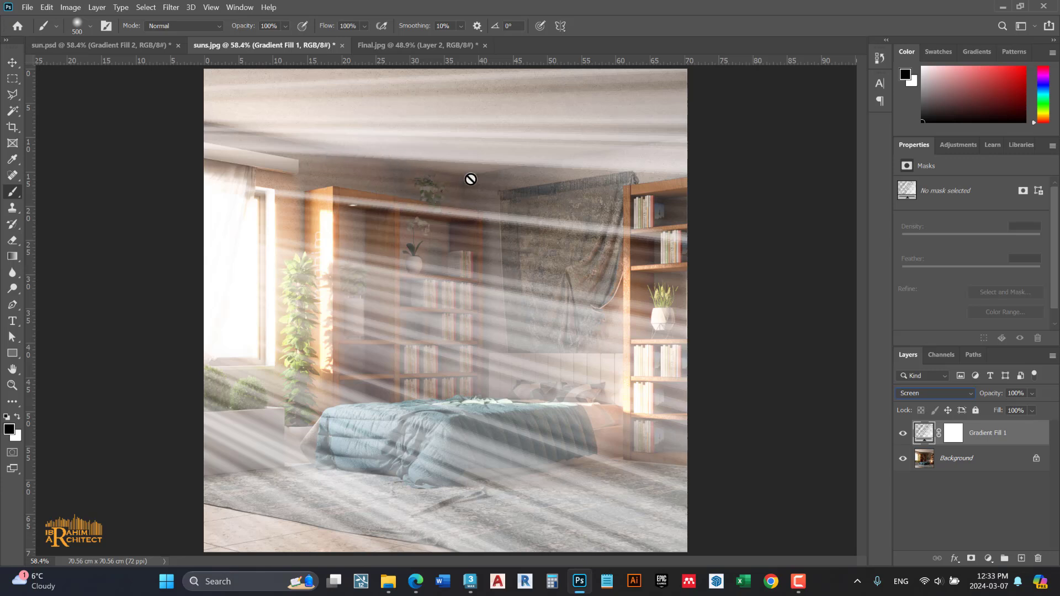
click(172, 8)
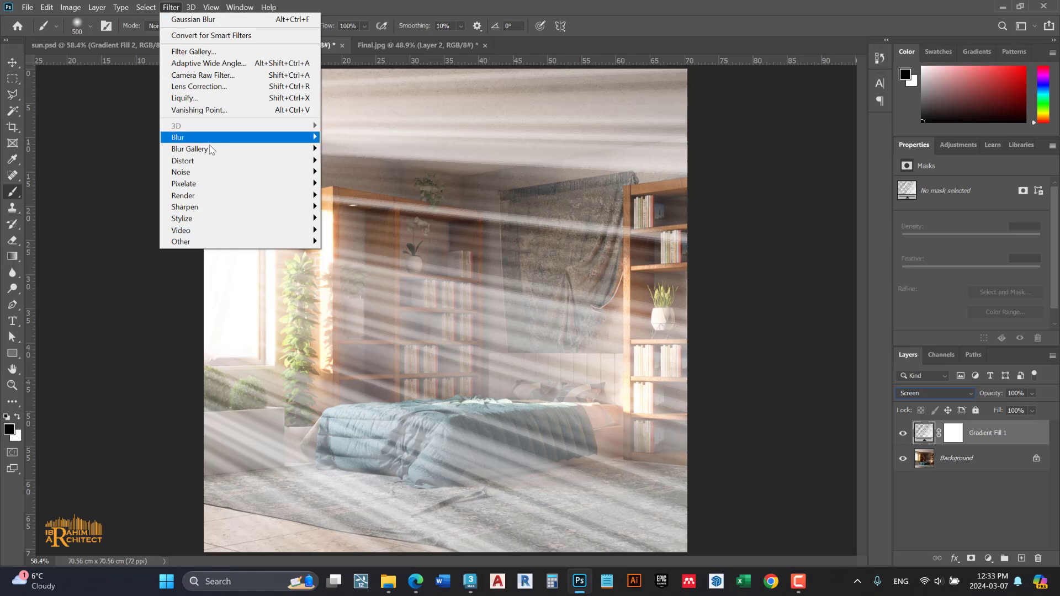
Convert the ray layer to a smart object and apply a Gaussian Blur smart filter
mouse_move(177, 137)
click(114, 182)
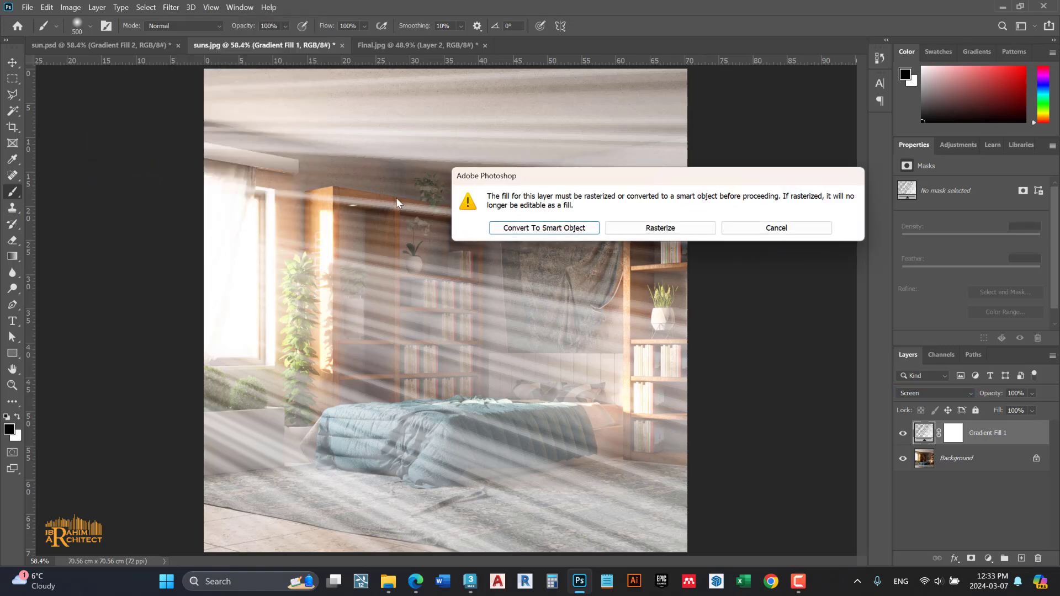
drag(530, 178, 489, 195)
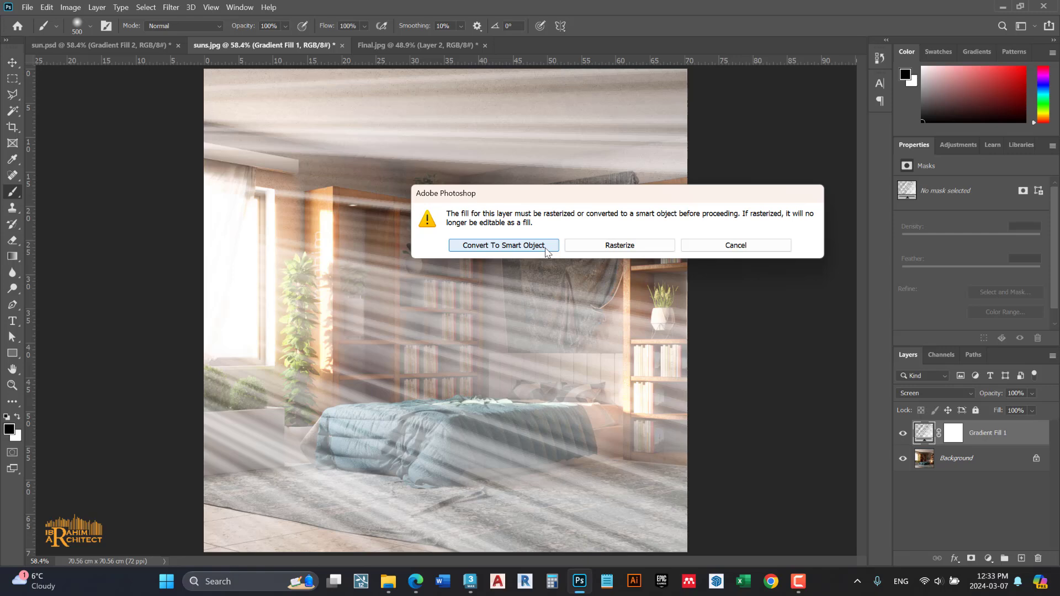
click(503, 245)
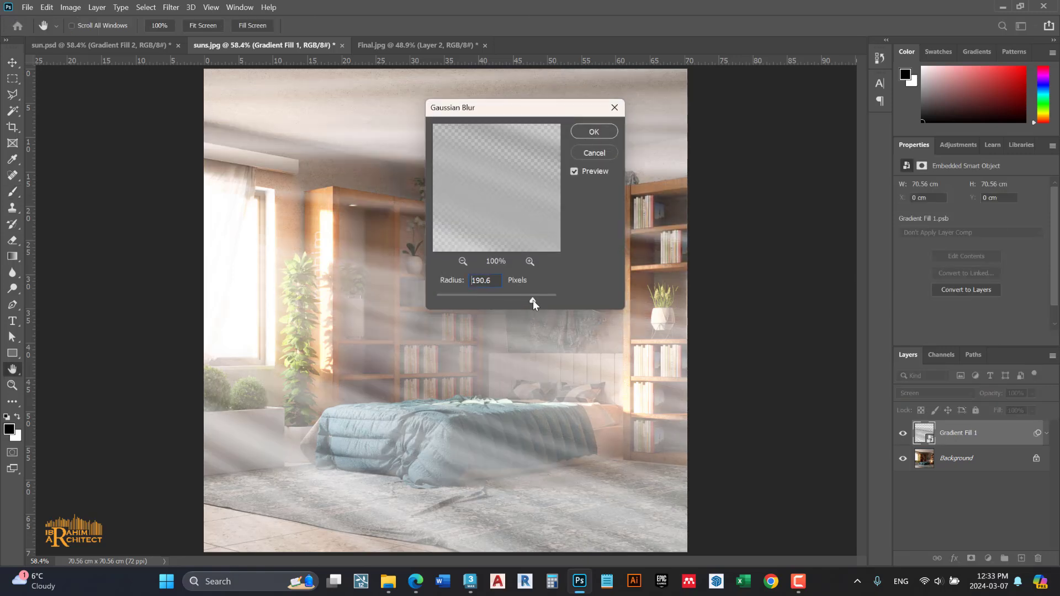
mouse_move(532, 300)
mouse_down()
mouse_move(471, 297)
mouse_move(540, 301)
mouse_move(487, 301)
mouse_up()
click(594, 132)
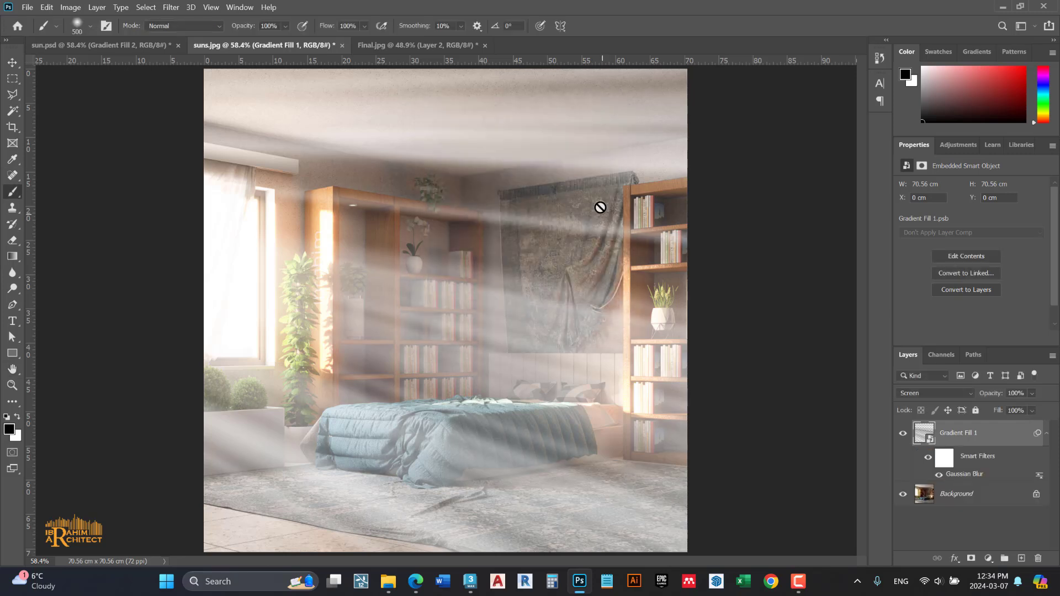
Toggle the blur filter to compare and check its radius is 15.3 px
click(939, 474)
double_click(967, 476)
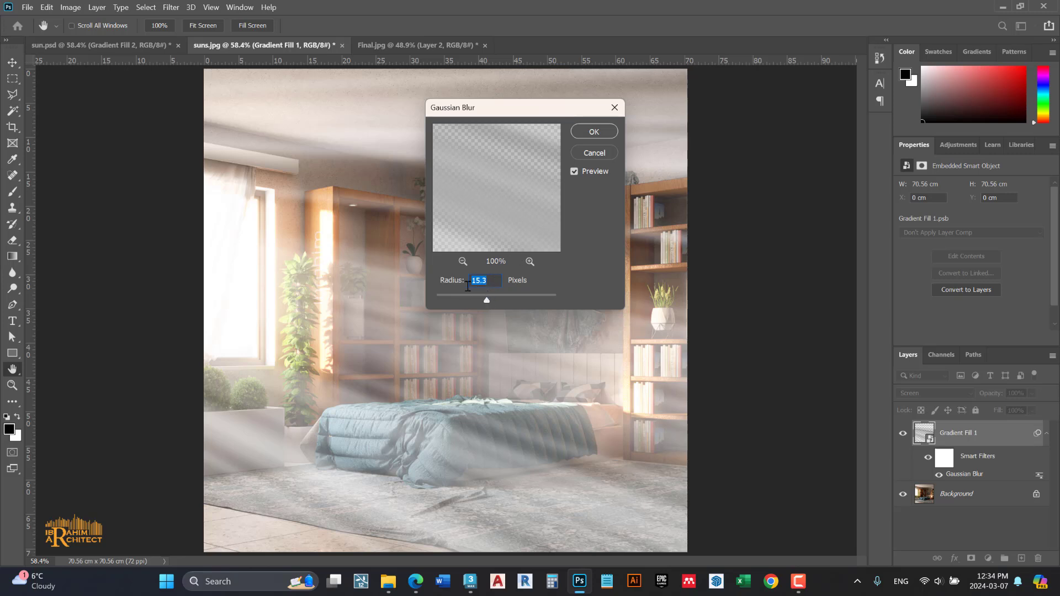
click(587, 154)
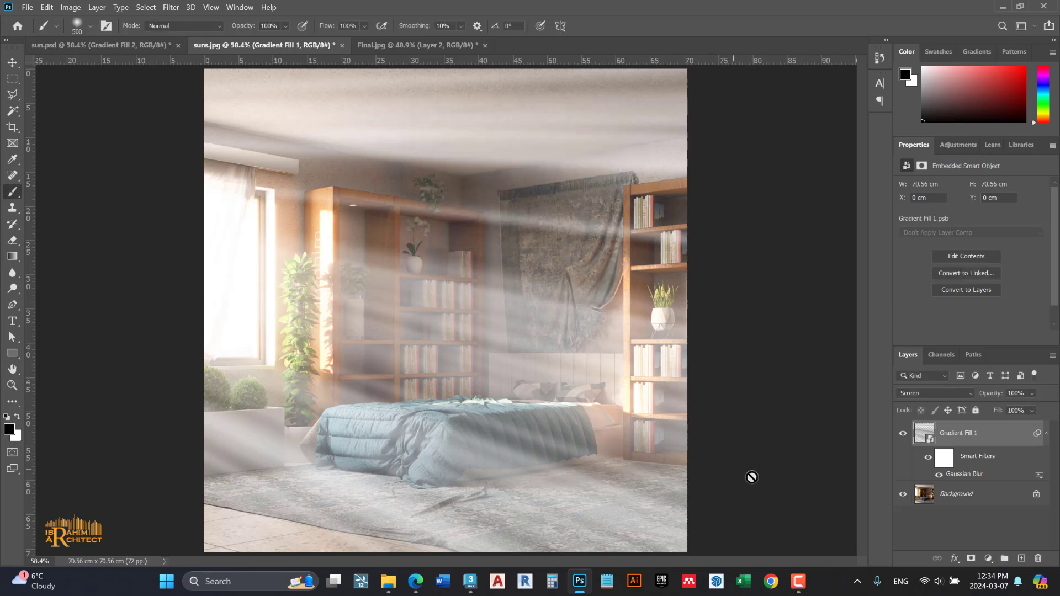
click(988, 559)
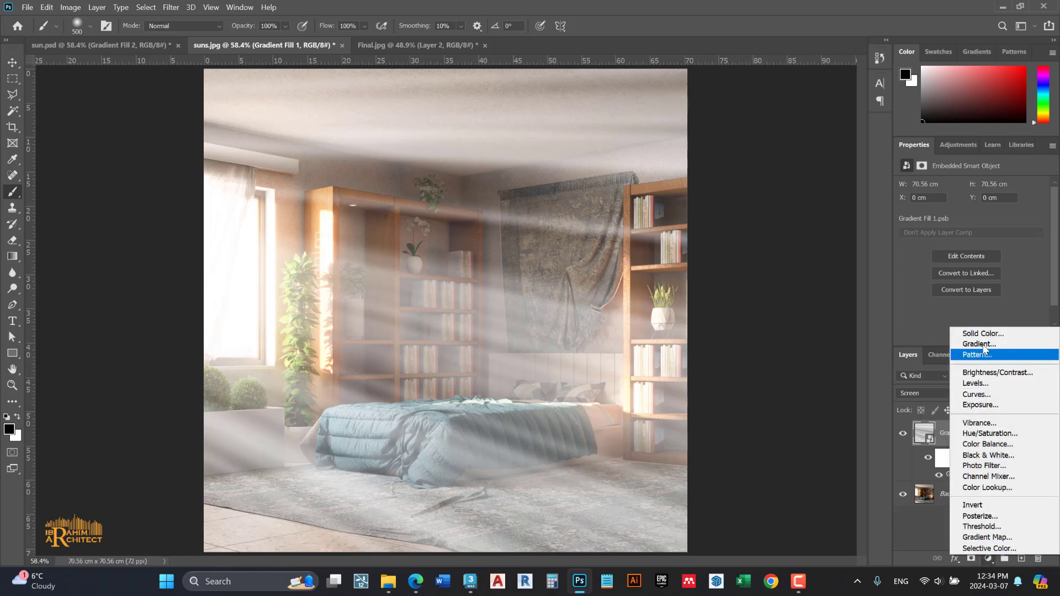
Add a colorized Hue/Saturation layer clipped to Gradient Fill 1
click(994, 434)
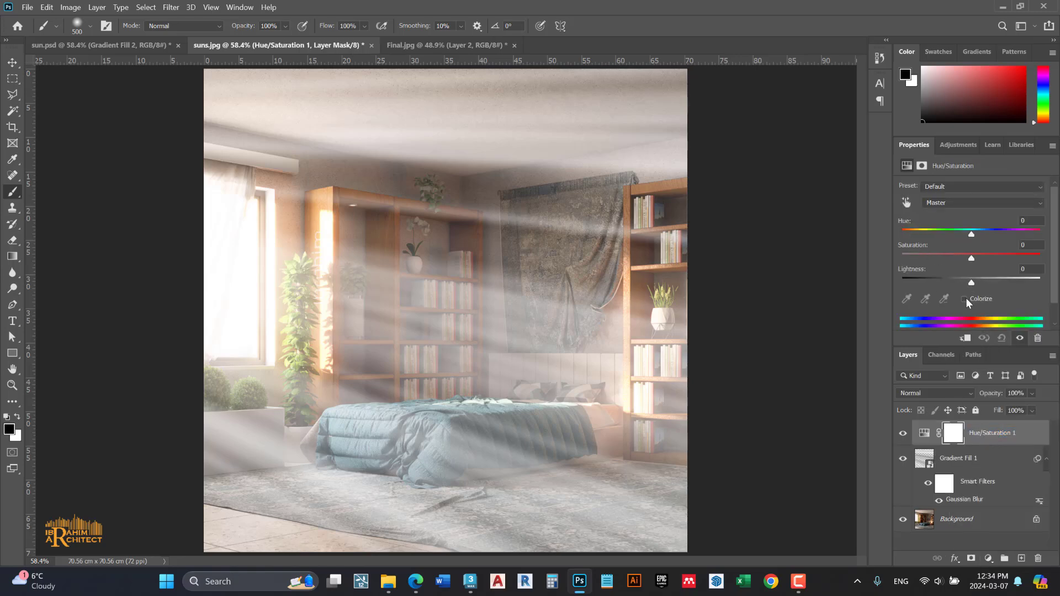
click(969, 300)
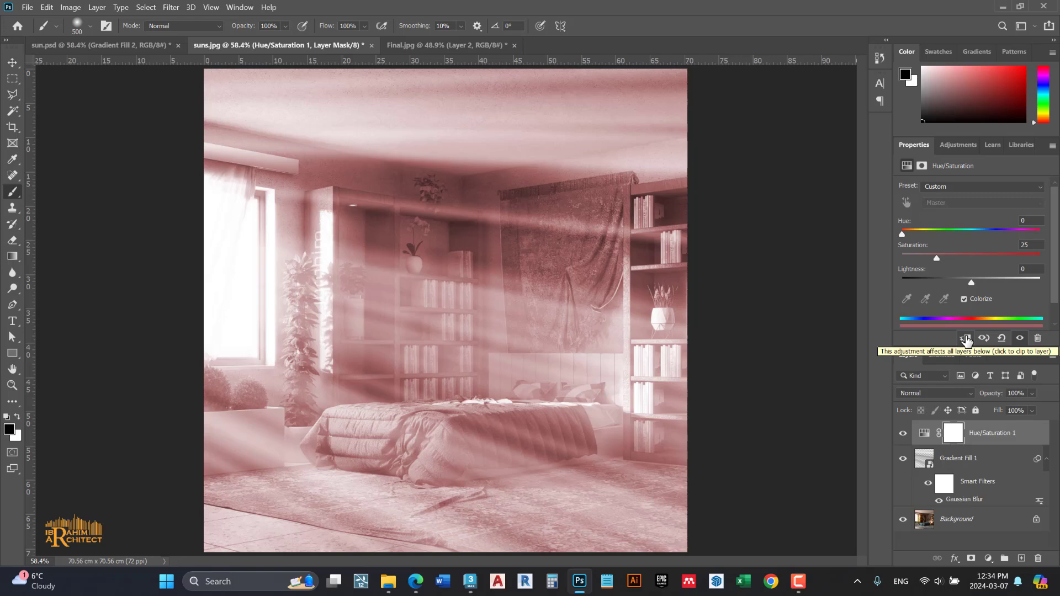
click(966, 339)
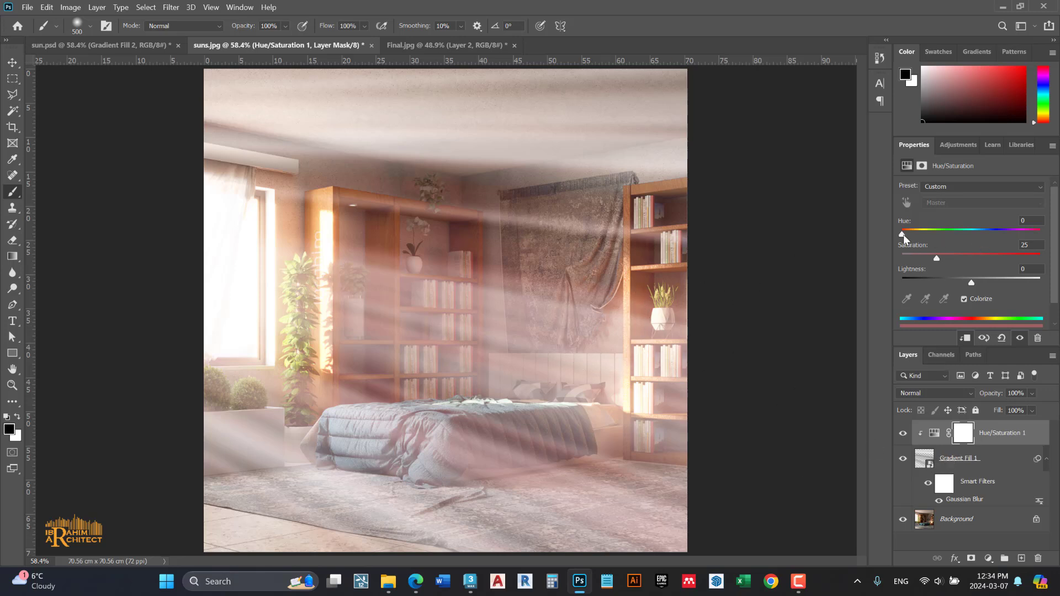
Tune the tint to about Hue 32 and Saturation 42 for a warm golden tone
drag(903, 234, 912, 234)
drag(908, 235, 915, 242)
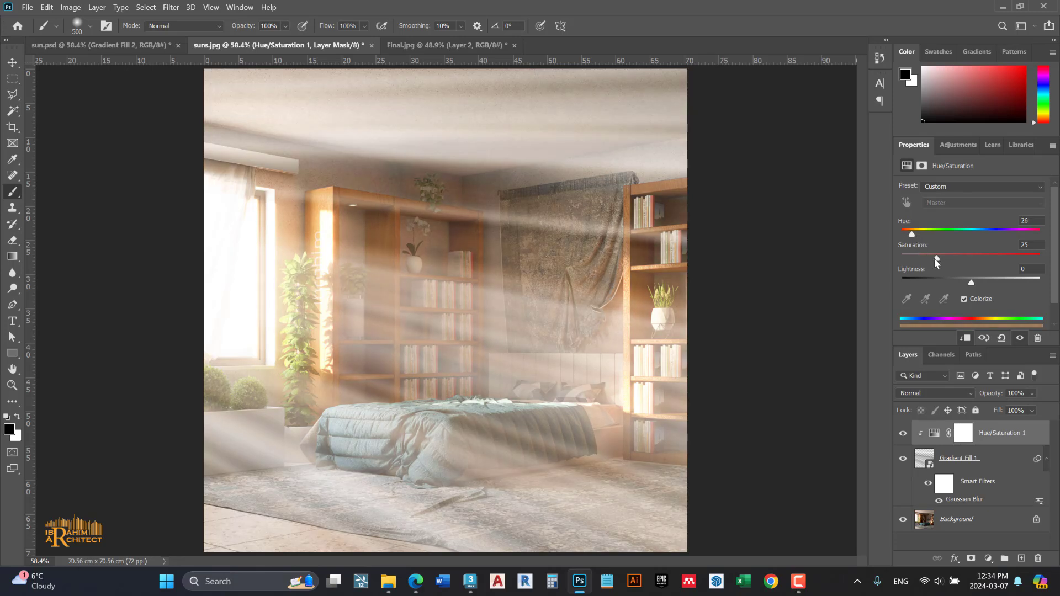
drag(987, 258, 1001, 260)
drag(912, 234, 912, 242)
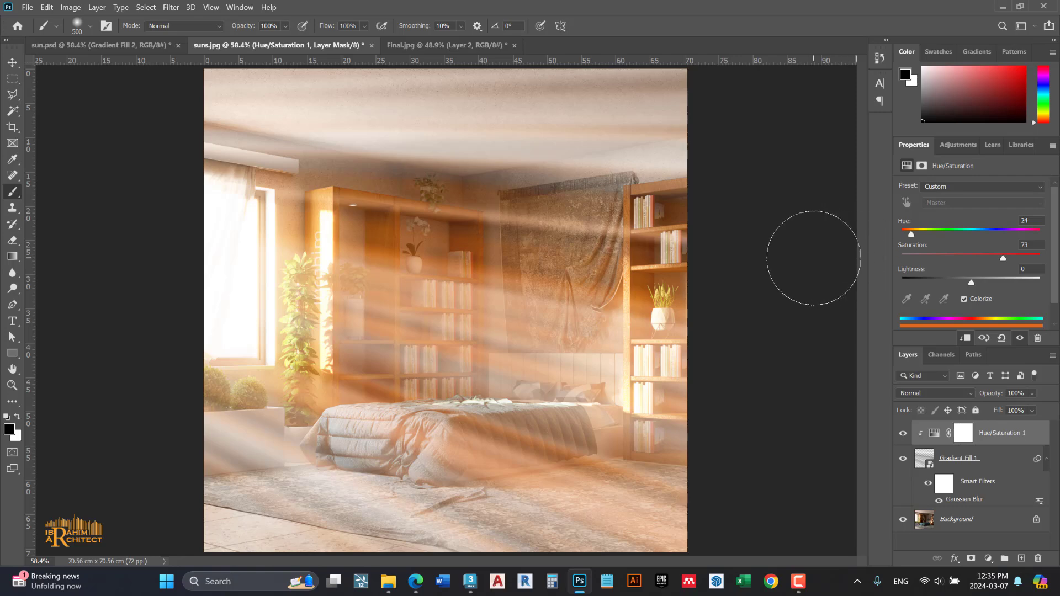
drag(913, 235, 915, 237)
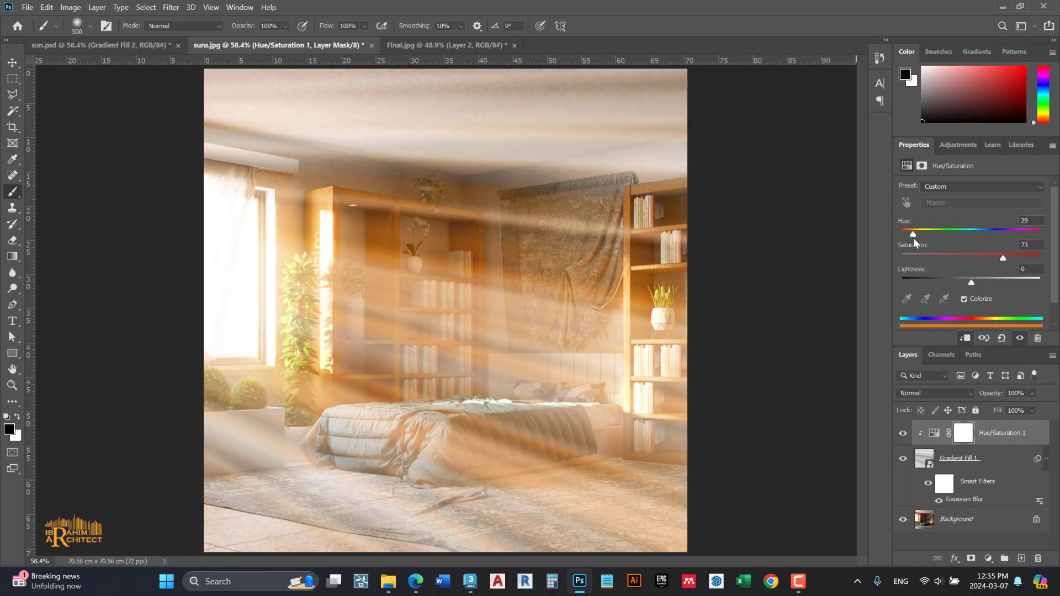
mouse_move(1003, 262)
mouse_down()
mouse_move(976, 262)
mouse_move(992, 285)
mouse_move(960, 257)
mouse_move(946, 260)
mouse_move(960, 259)
mouse_up()
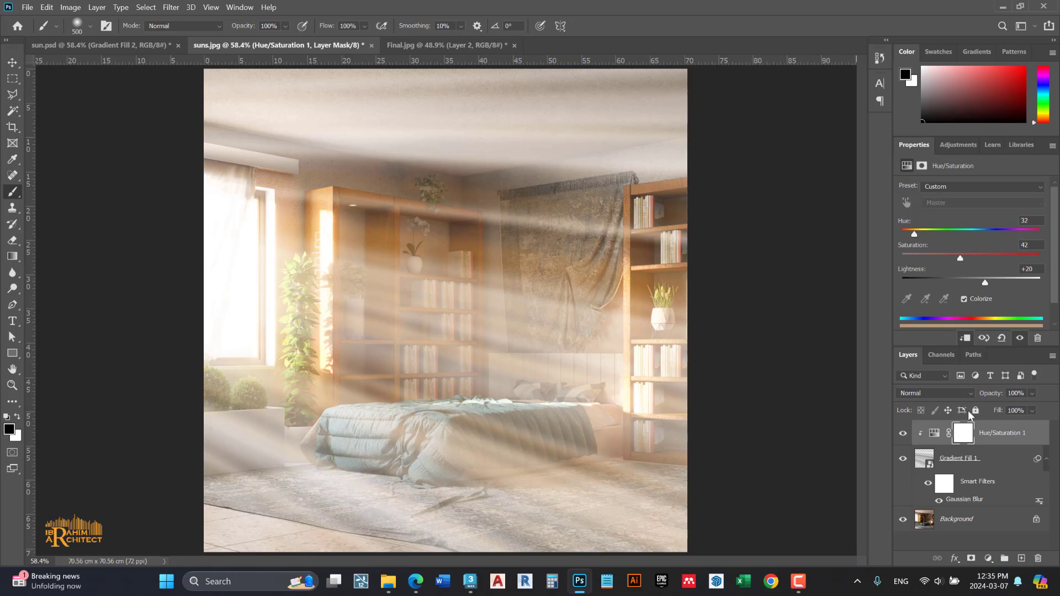
Lower Gradient Fill 1 to 57% opacity and add a blank layer mask
click(996, 461)
drag(986, 395, 965, 404)
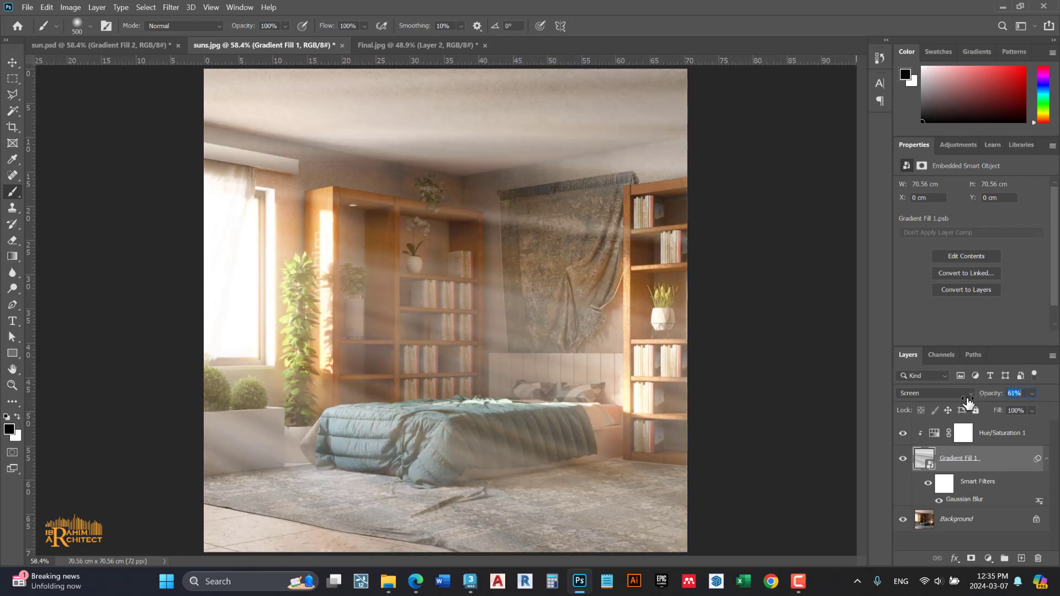
text(57)
click(971, 558)
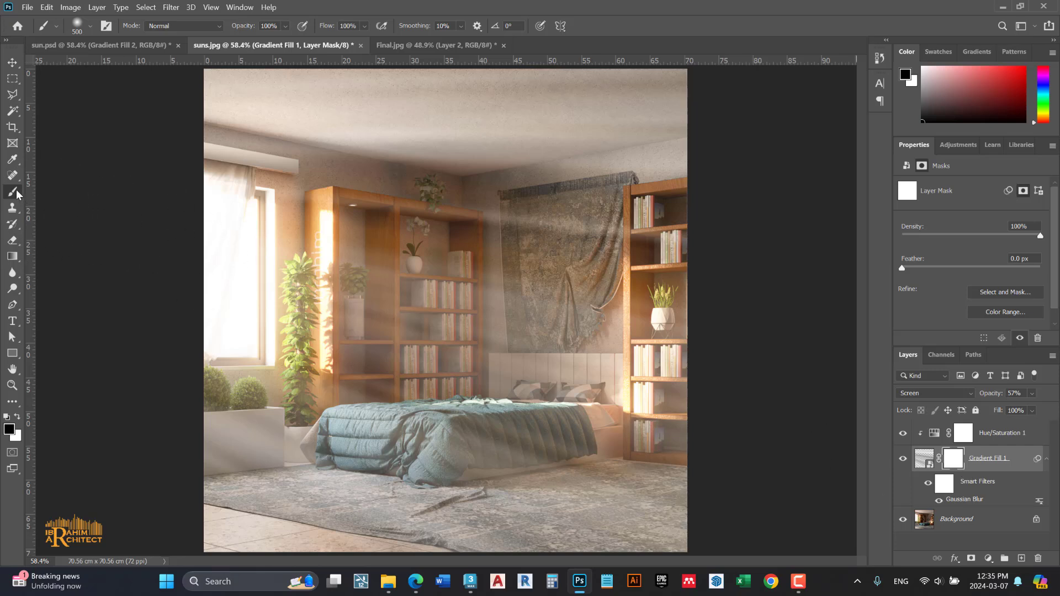
right_click(353, 364)
Mask the rays off the lower-left floor with a 900 px black brush, then add Layer 1 on top
double_click(420, 497)
key(bracketright)
key(bracketright)
key(bracketright)
key(bracketright)
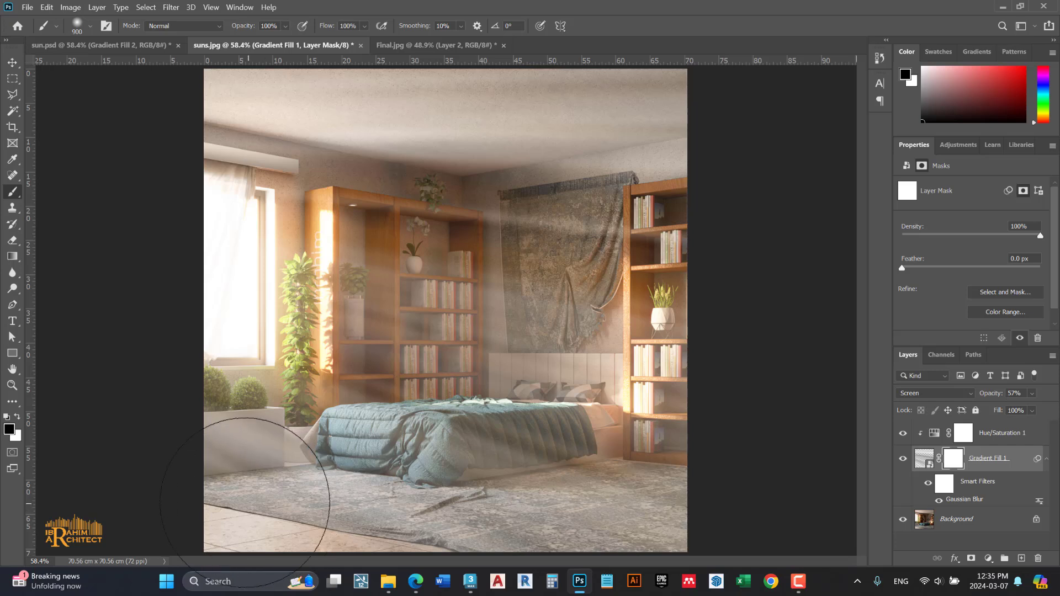
drag(260, 491, 226, 496)
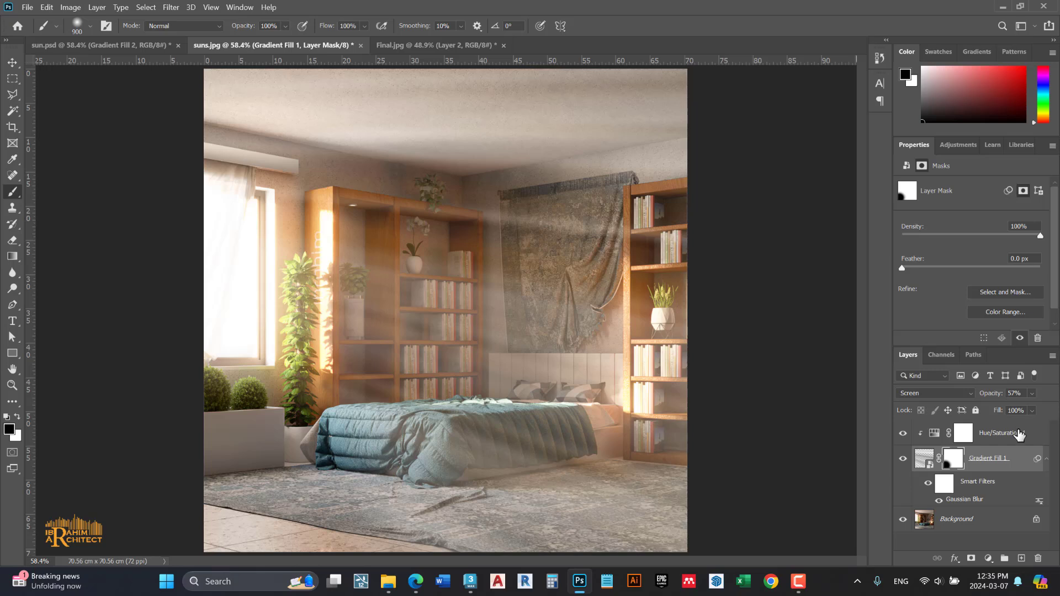
click(1000, 433)
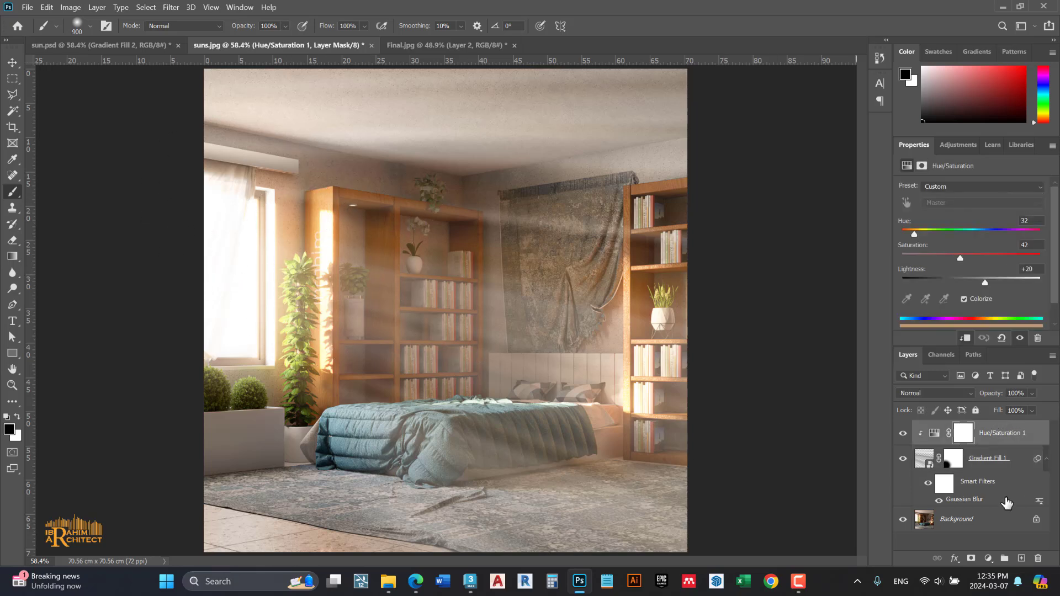
click(1020, 559)
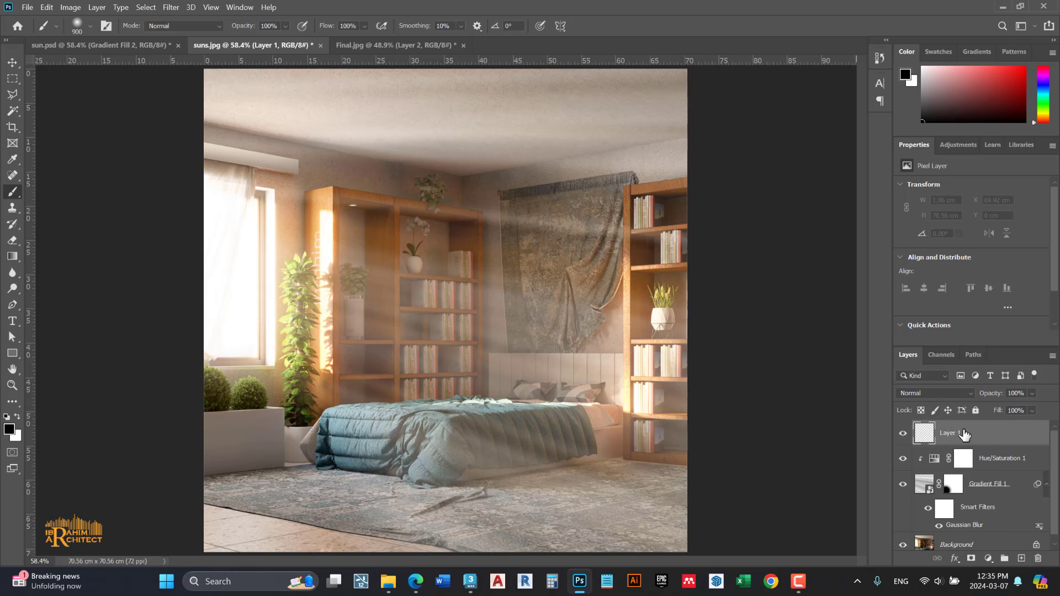
Add a radial Gradient Fill layer using the Foreground to Transparent preset
click(988, 558)
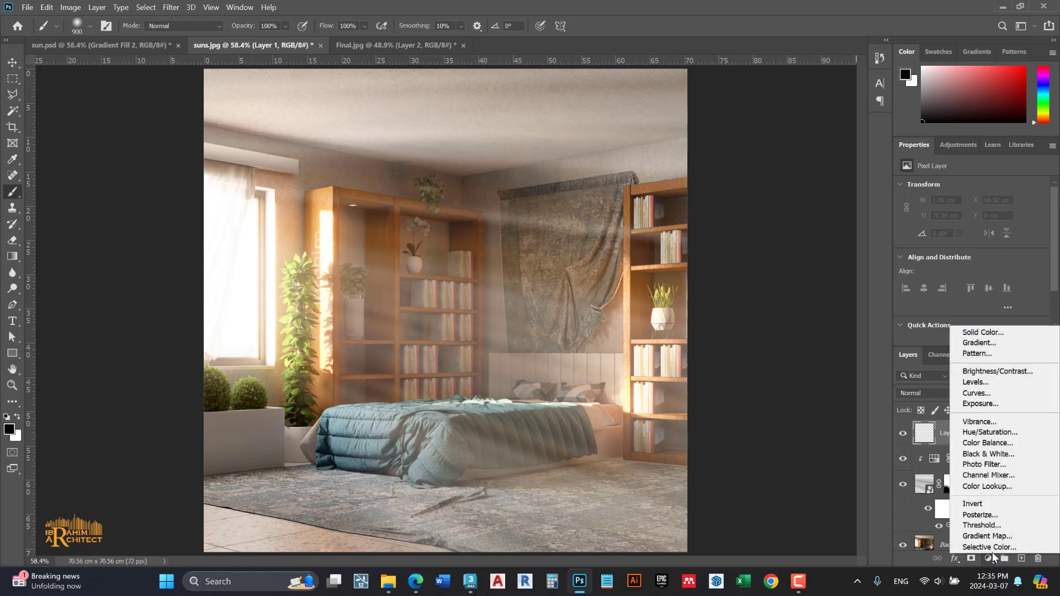
click(979, 343)
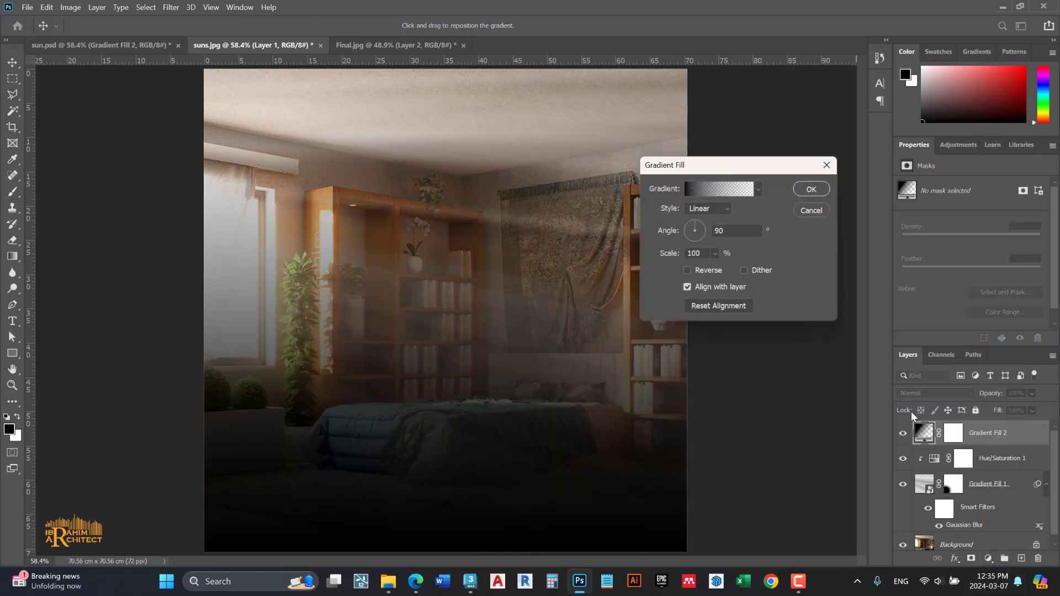
click(706, 210)
click(708, 237)
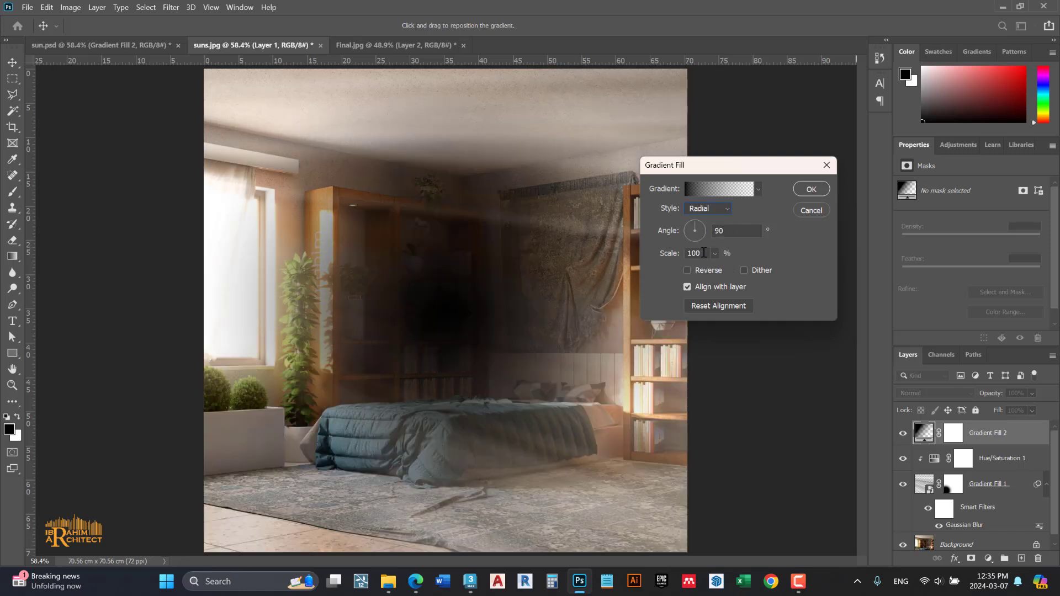
click(753, 190)
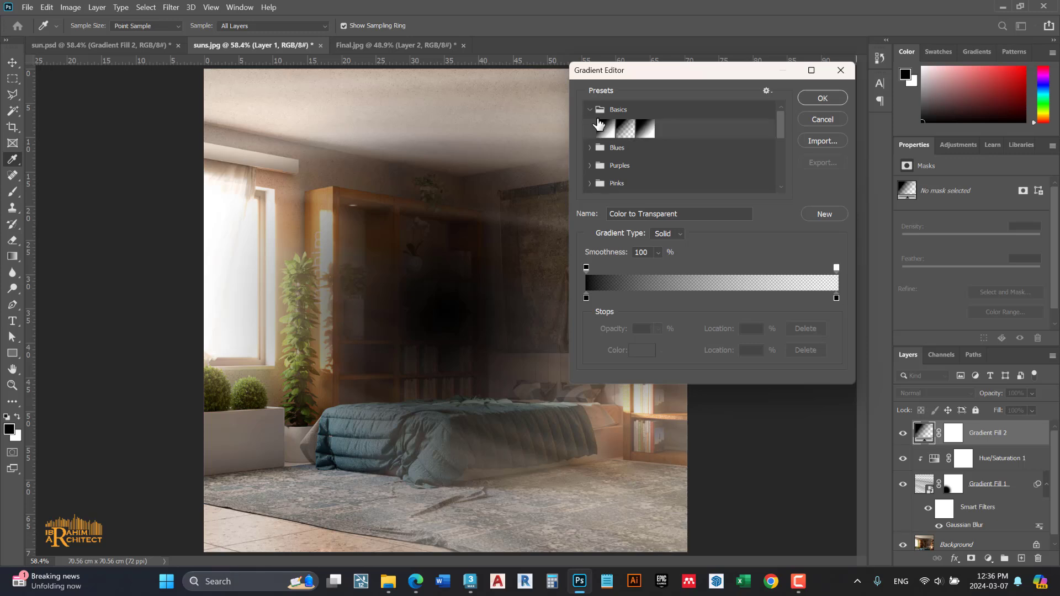
click(624, 132)
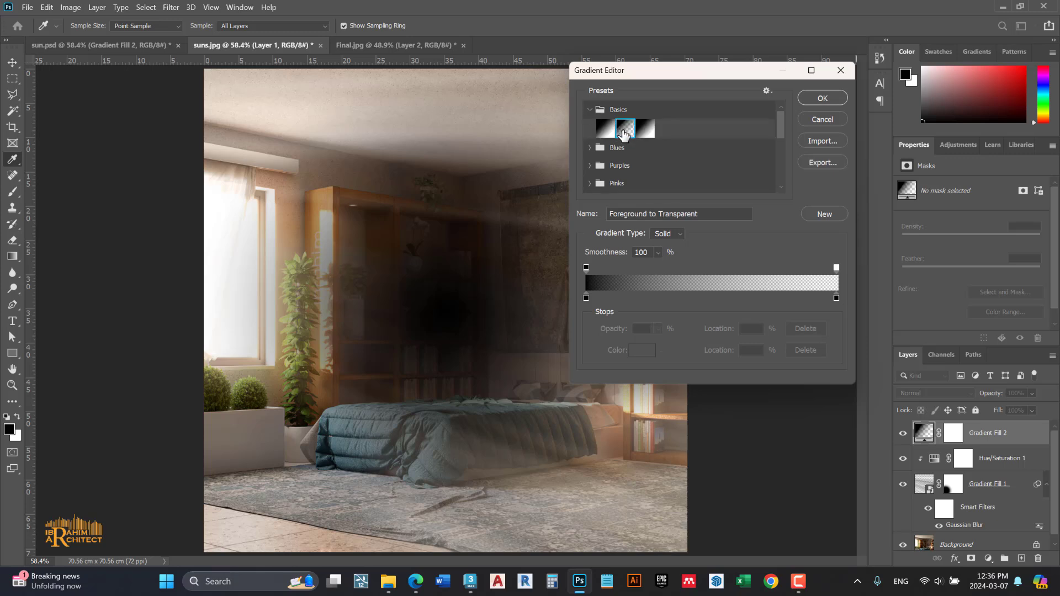
Set the gradient's left stop to pale cream (fffbe7)
click(586, 298)
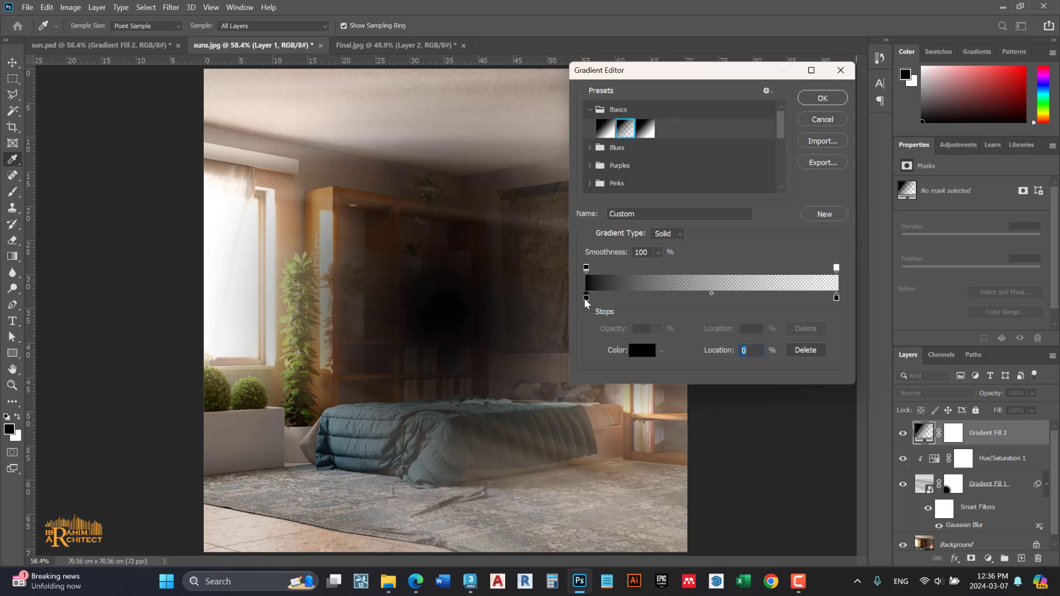
click(638, 351)
drag(668, 226, 372, 85)
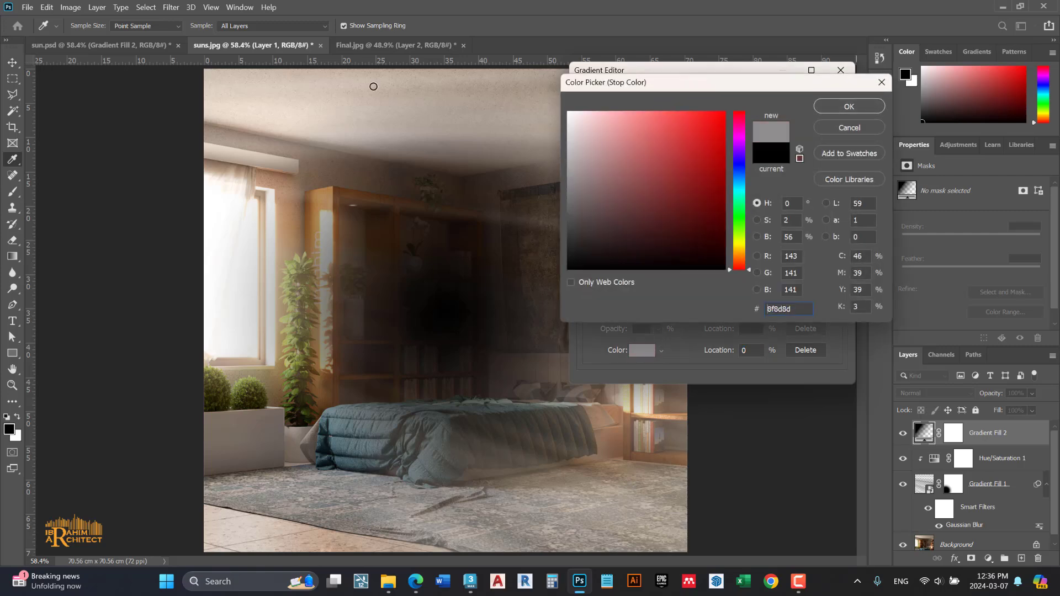
click(326, 212)
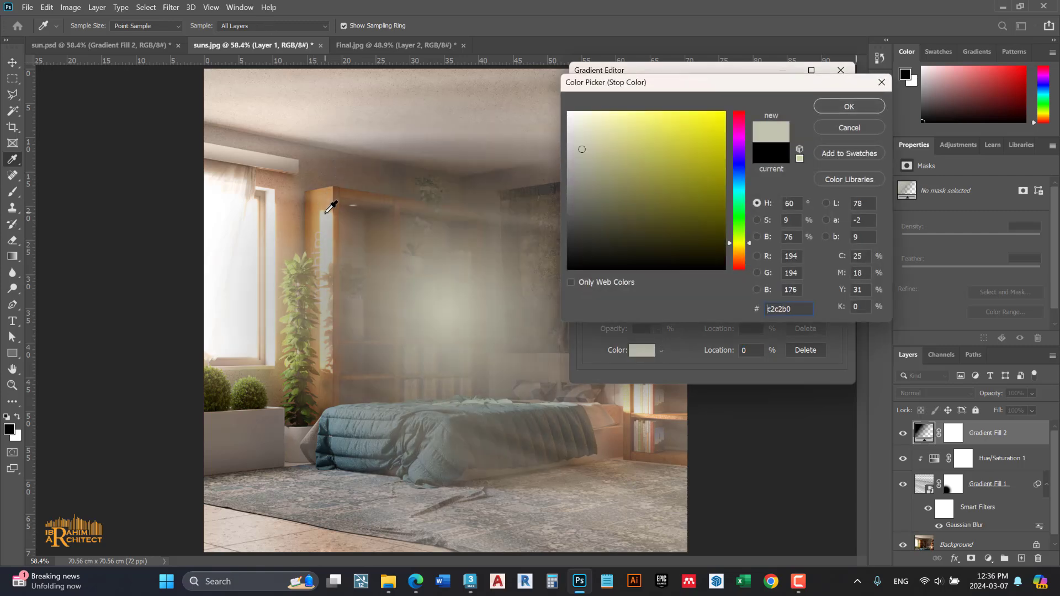
click(325, 210)
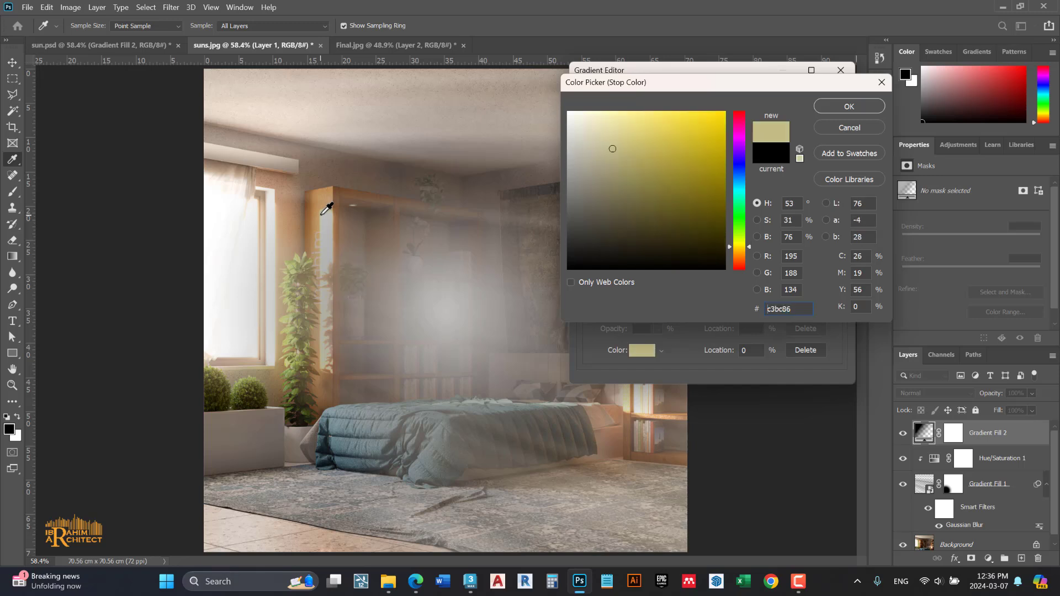
click(325, 210)
click(278, 207)
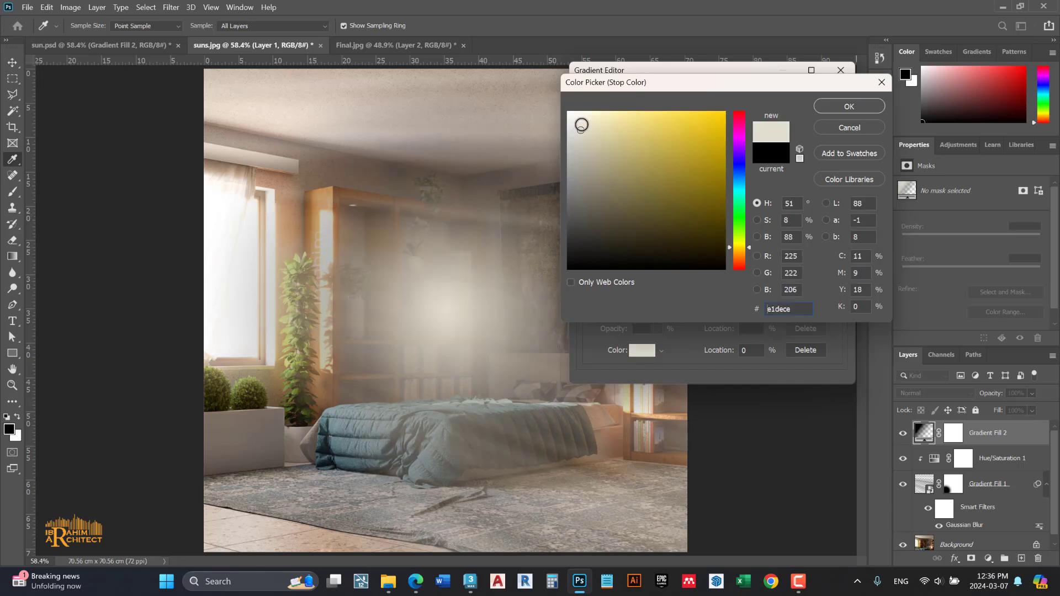
drag(582, 123, 581, 117)
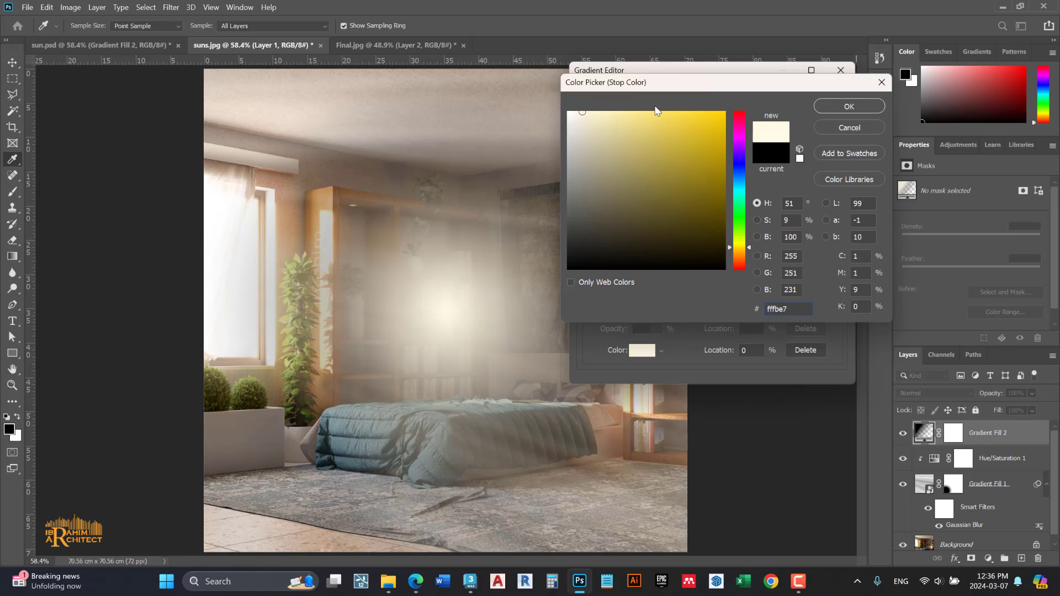
key(Return)
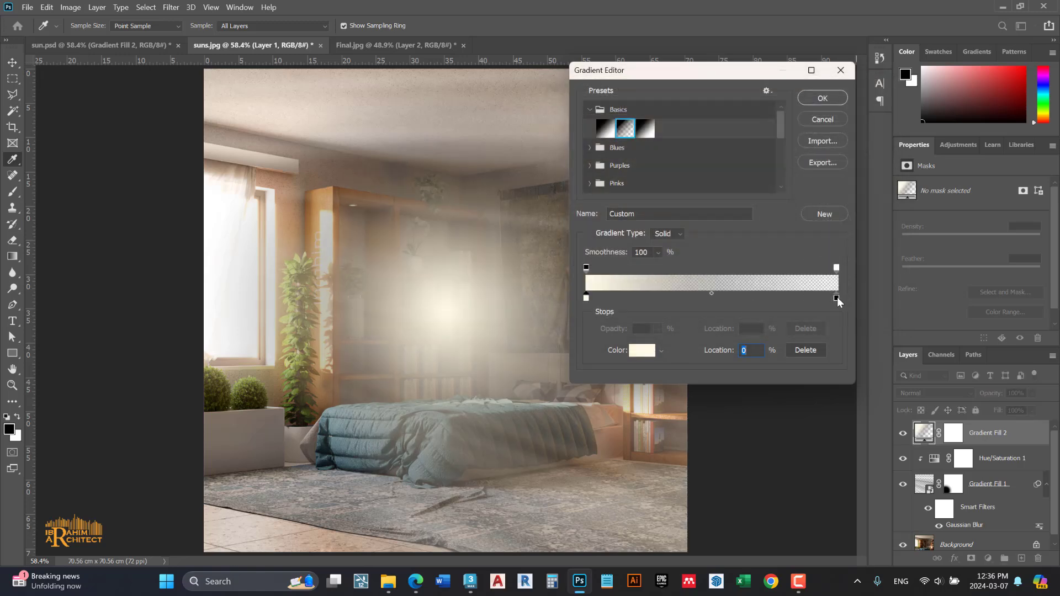
Set the right stop to warm orange and apply the gradient
double_click(836, 298)
click(743, 259)
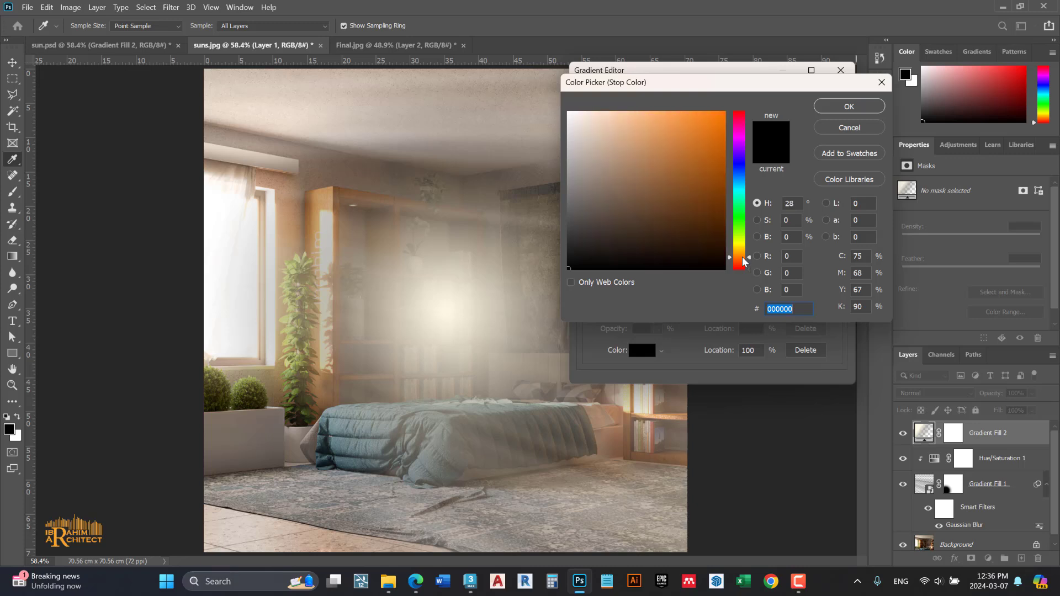
mouse_move(690, 142)
mouse_down()
mouse_move(701, 112)
mouse_move(650, 105)
mouse_up()
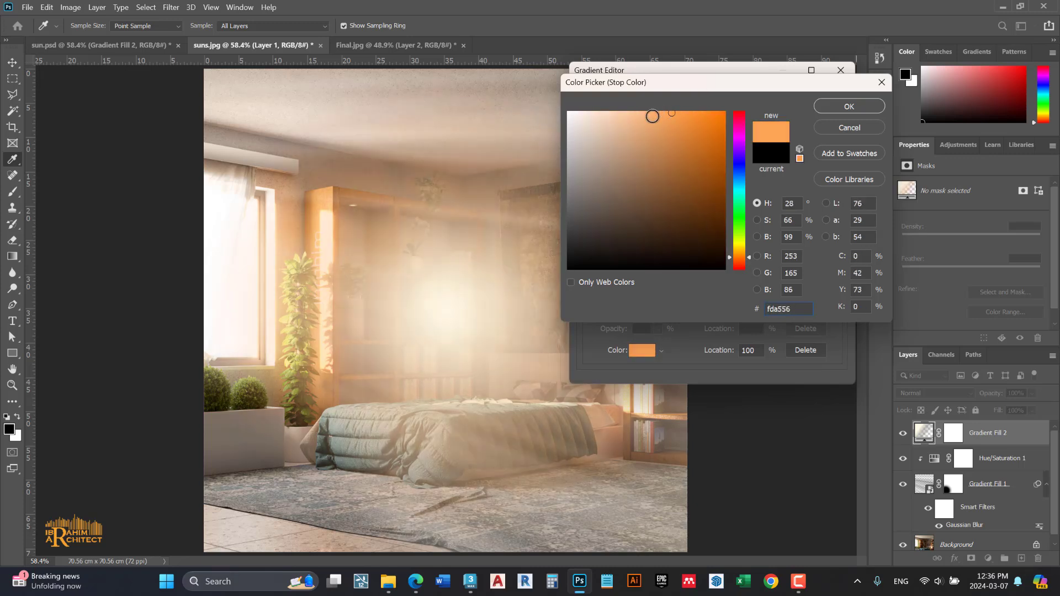
click(822, 109)
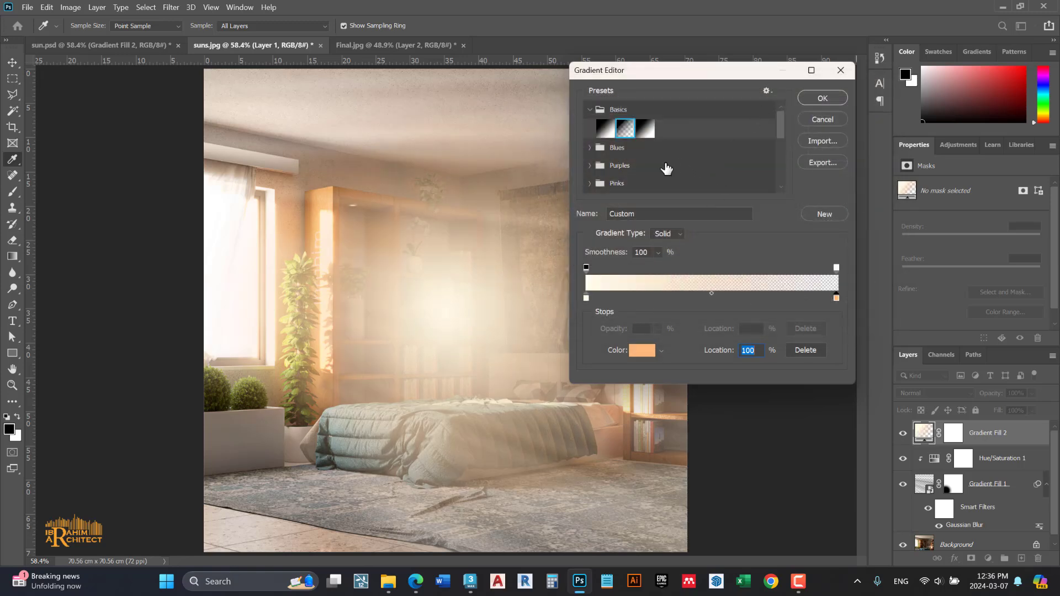
click(823, 99)
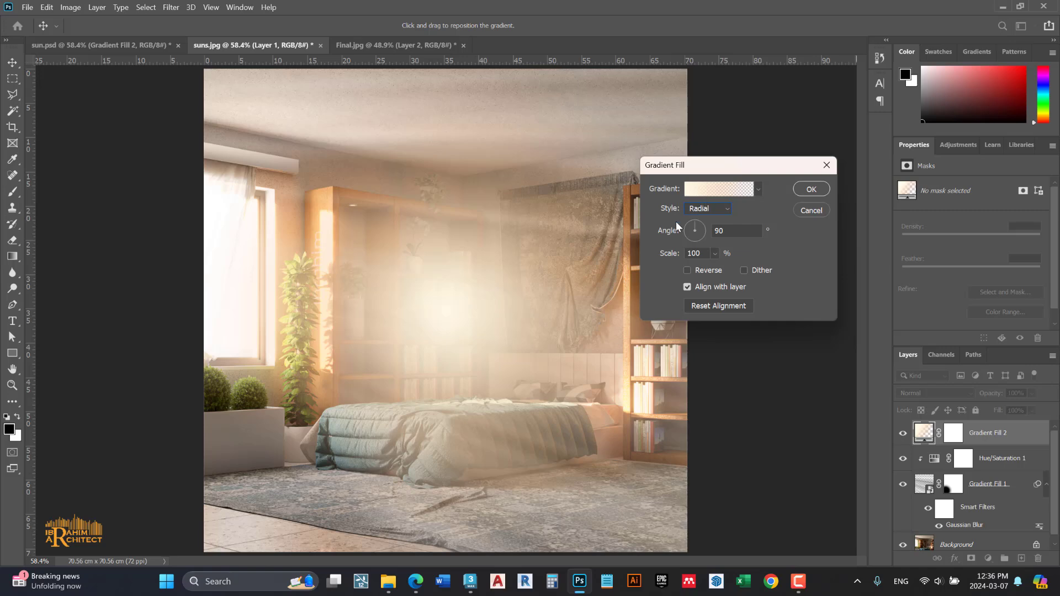
Shift the radial glow over the left window and enlarge it to 133% scale
drag(470, 282, 252, 263)
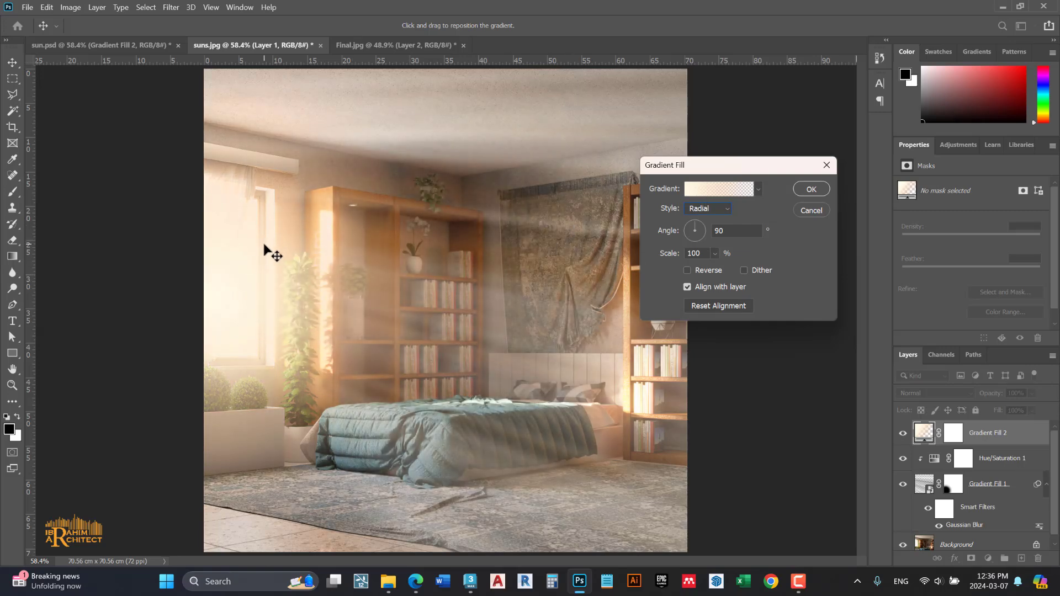
click(714, 253)
mouse_move(717, 270)
mouse_down()
mouse_move(733, 269)
mouse_move(721, 266)
mouse_up()
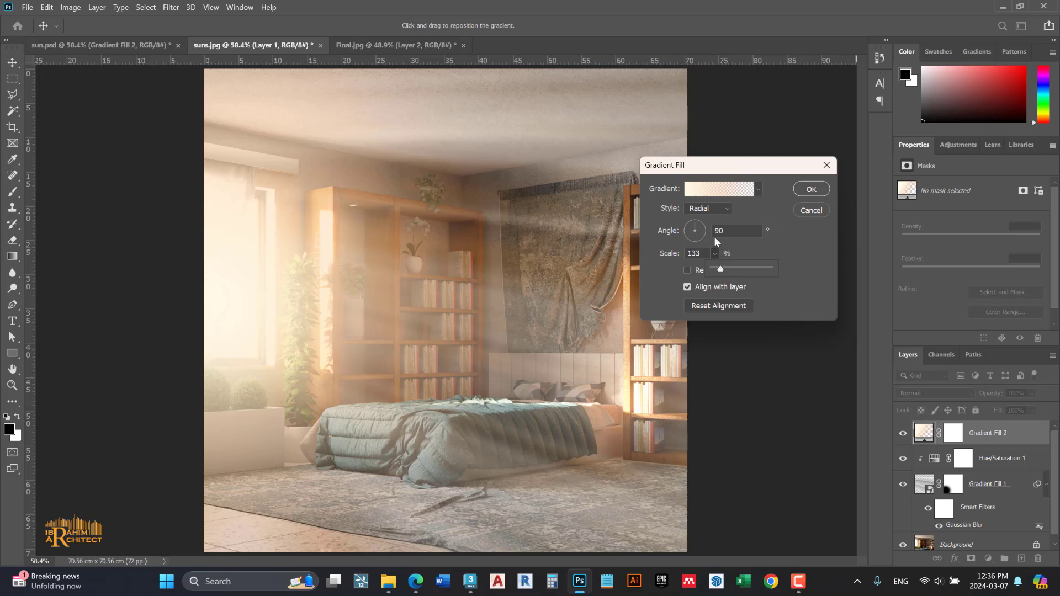
click(717, 191)
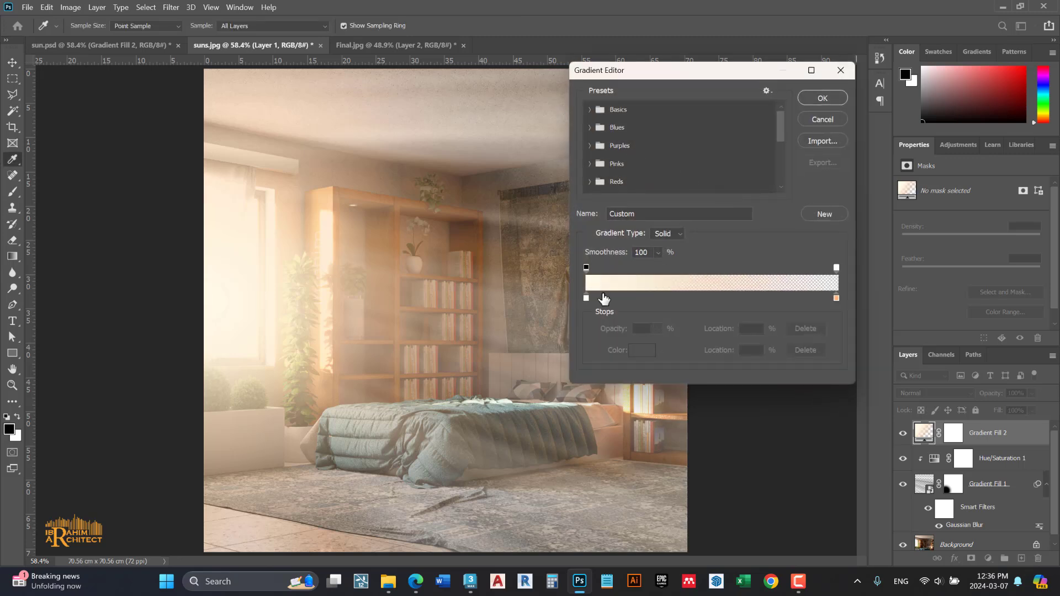
Add a light orange ffd69b colour stop at 6% near the gradient start
click(601, 298)
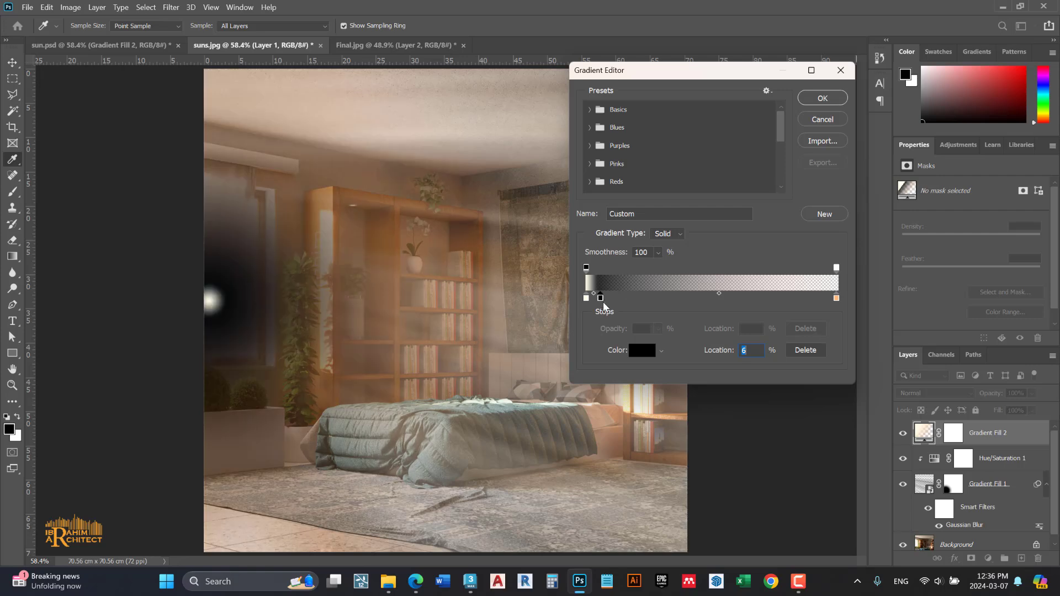
click(638, 350)
drag(685, 243, 570, 113)
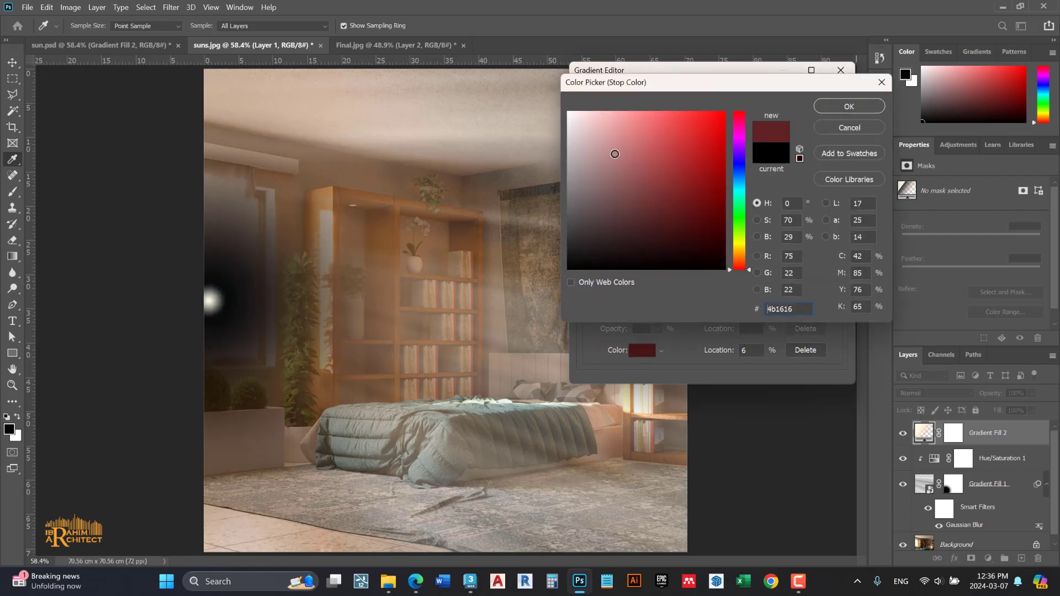
click(741, 255)
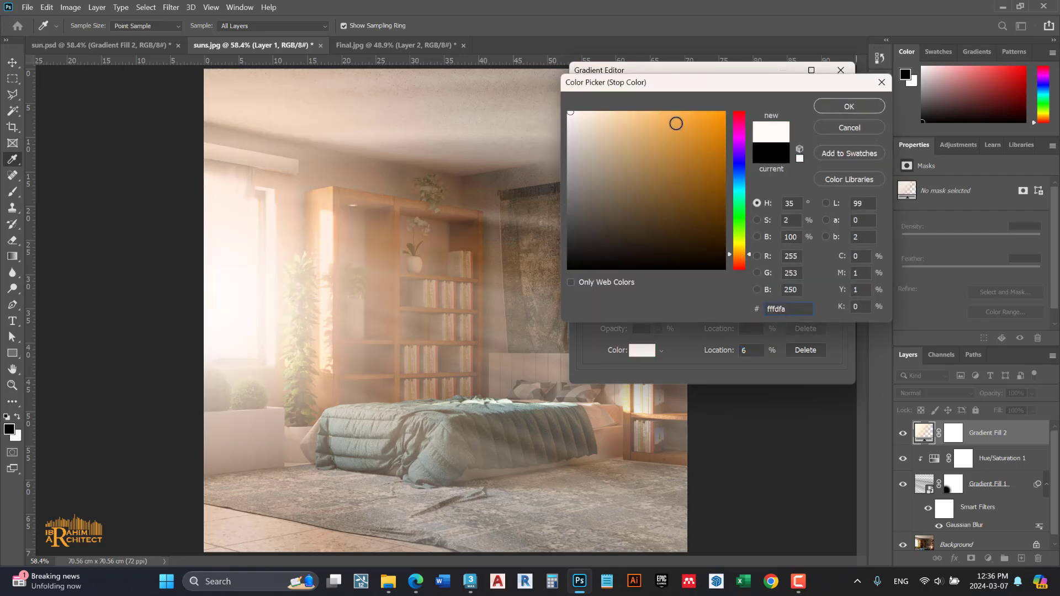
drag(675, 123, 629, 113)
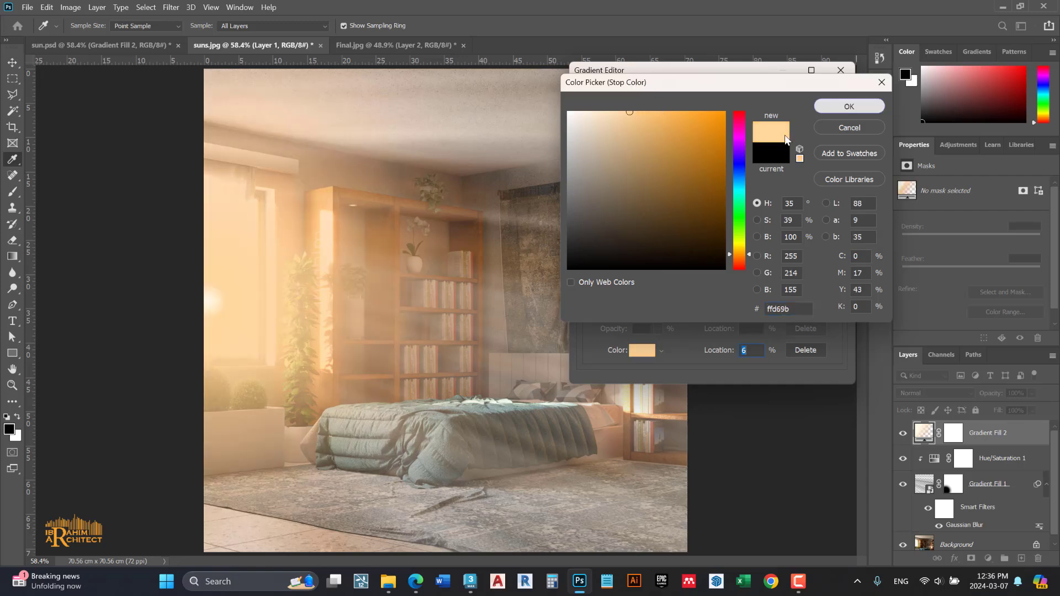
key(Return)
key(Return)
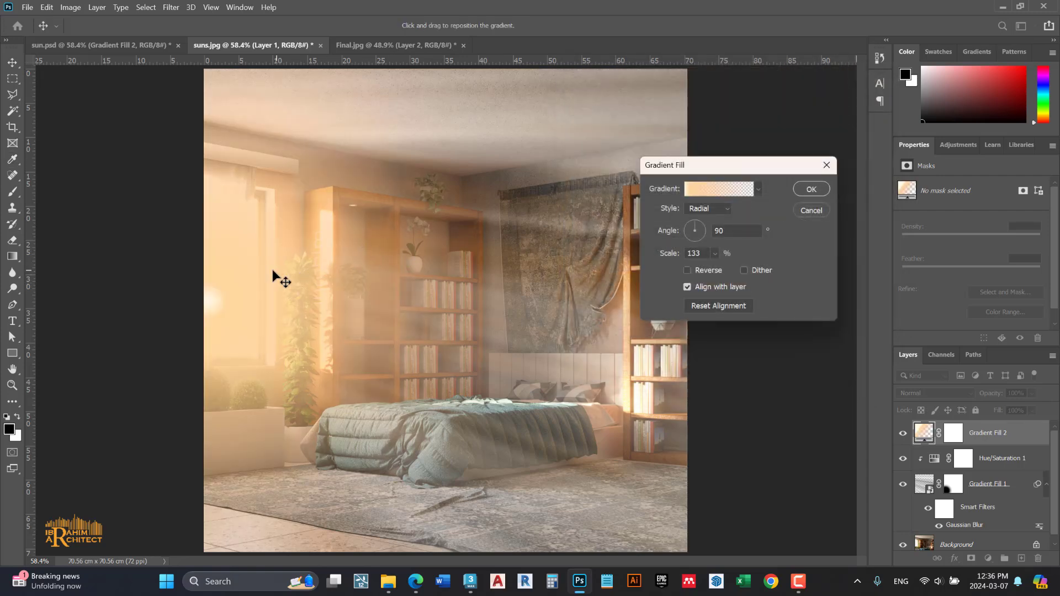
Settle the glow's centre over the left window and apply the Gradient Fill 2 layer
drag(273, 270, 423, 206)
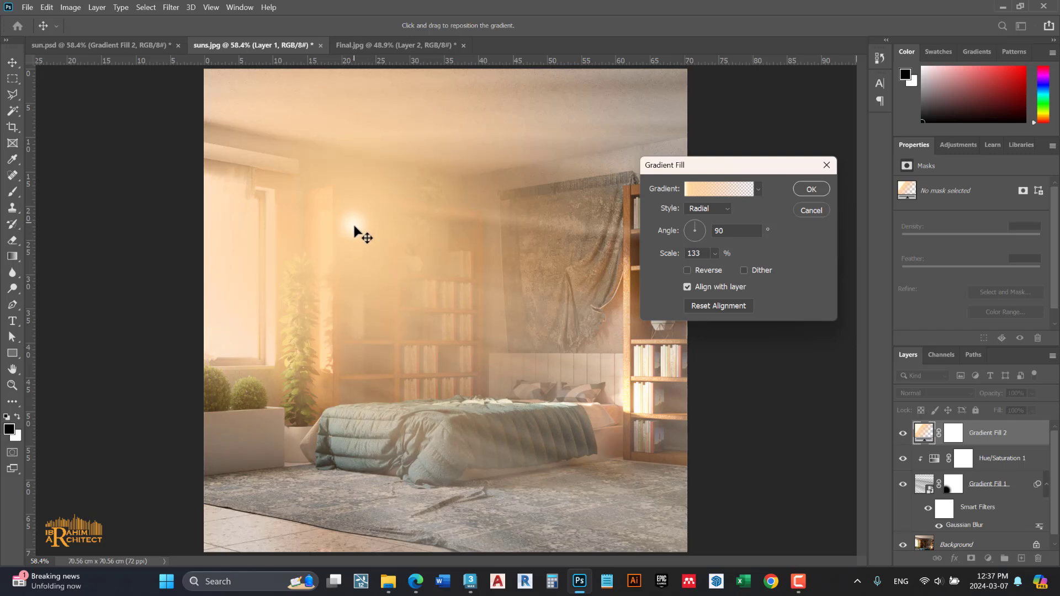
drag(355, 225, 254, 267)
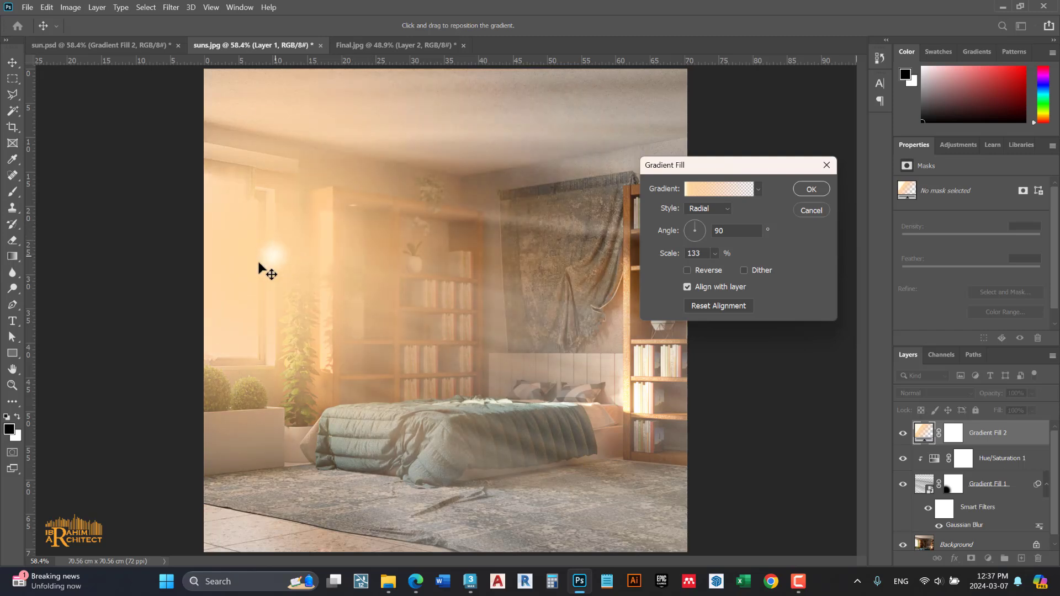
click(706, 191)
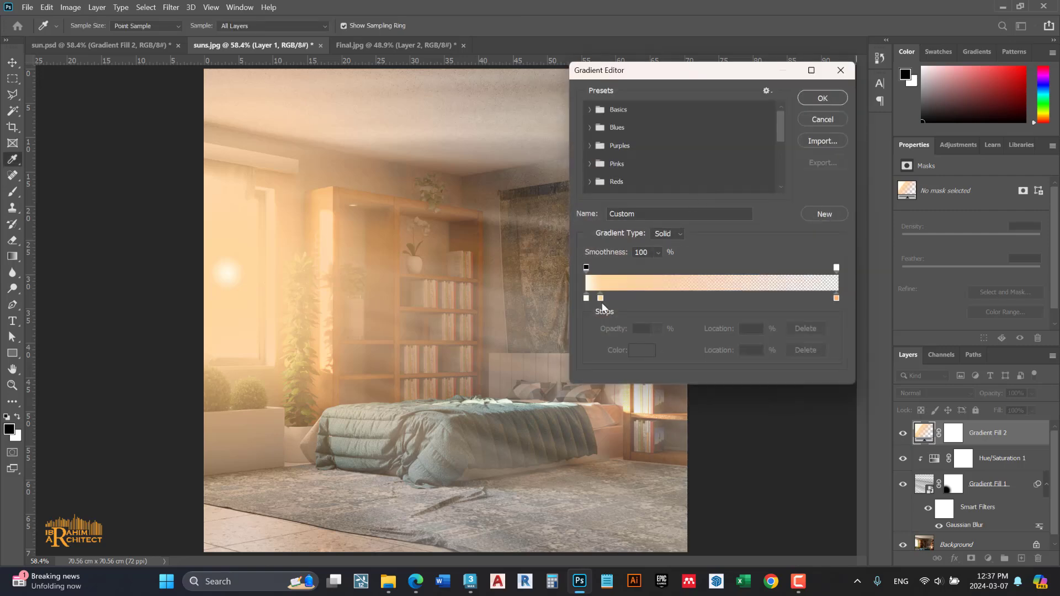
click(836, 98)
drag(295, 257, 356, 267)
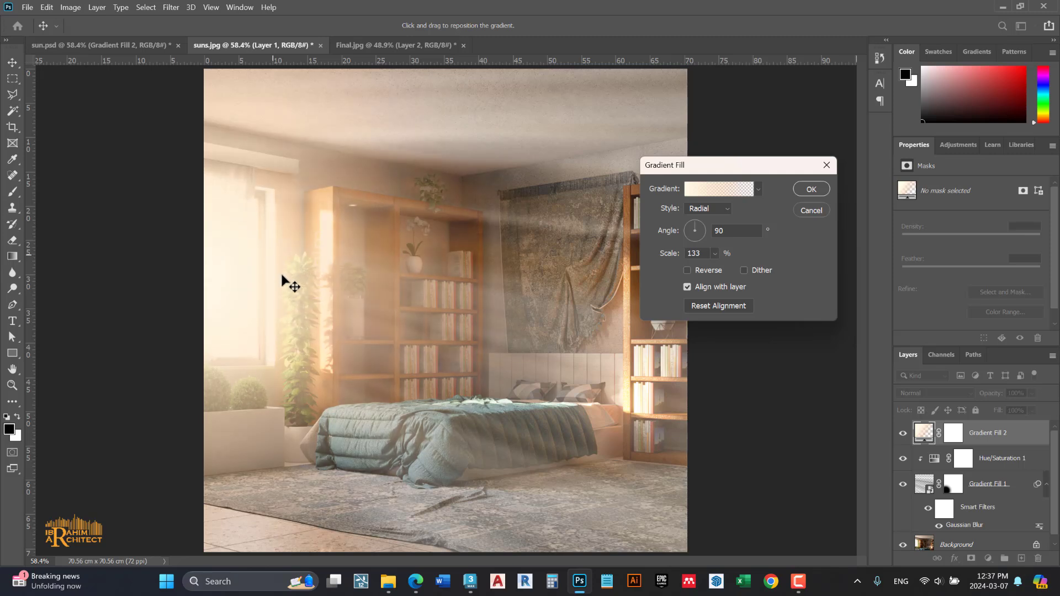
click(811, 189)
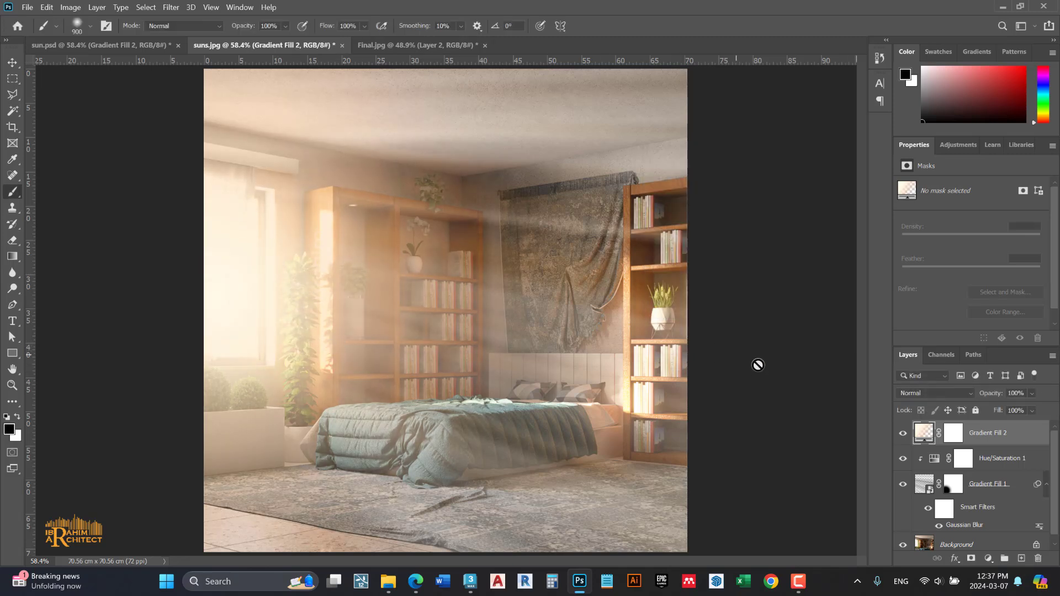
Set the Gradient Fill 2 glow layer to Hard Light blend mode at 35% opacity
click(925, 393)
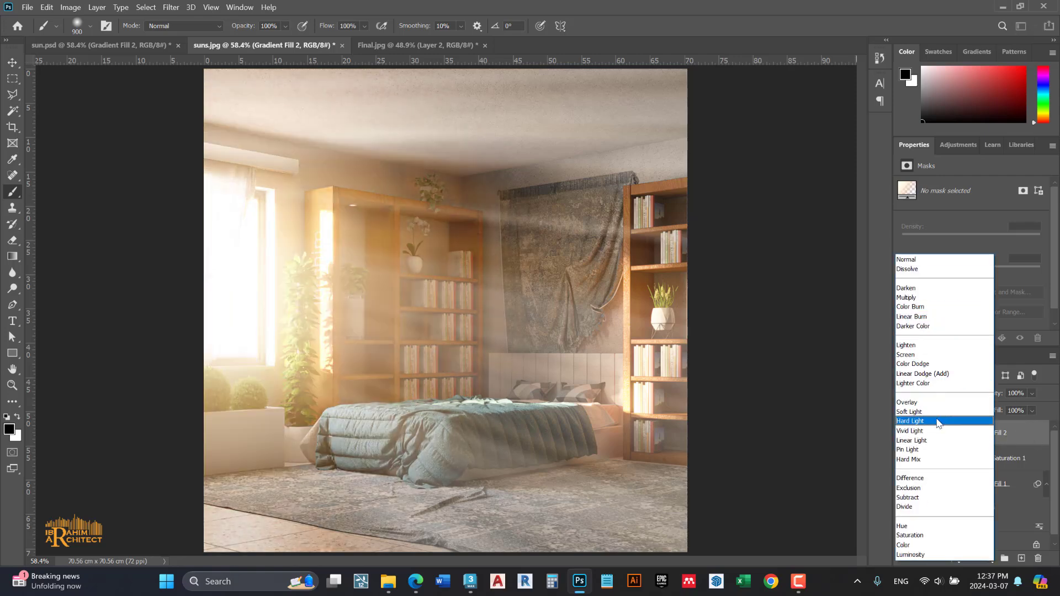
click(937, 422)
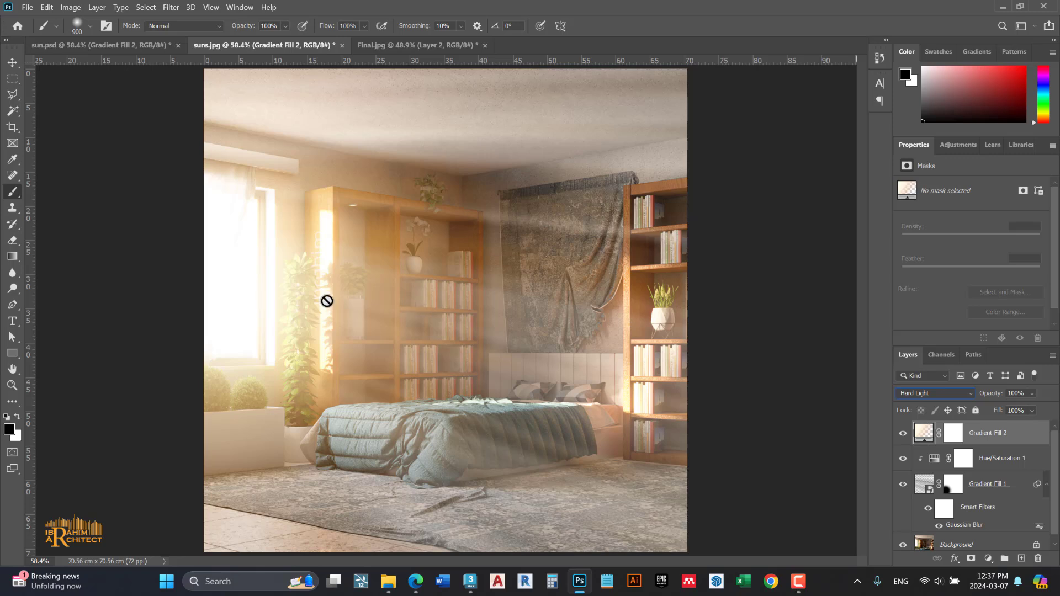
click(13, 62)
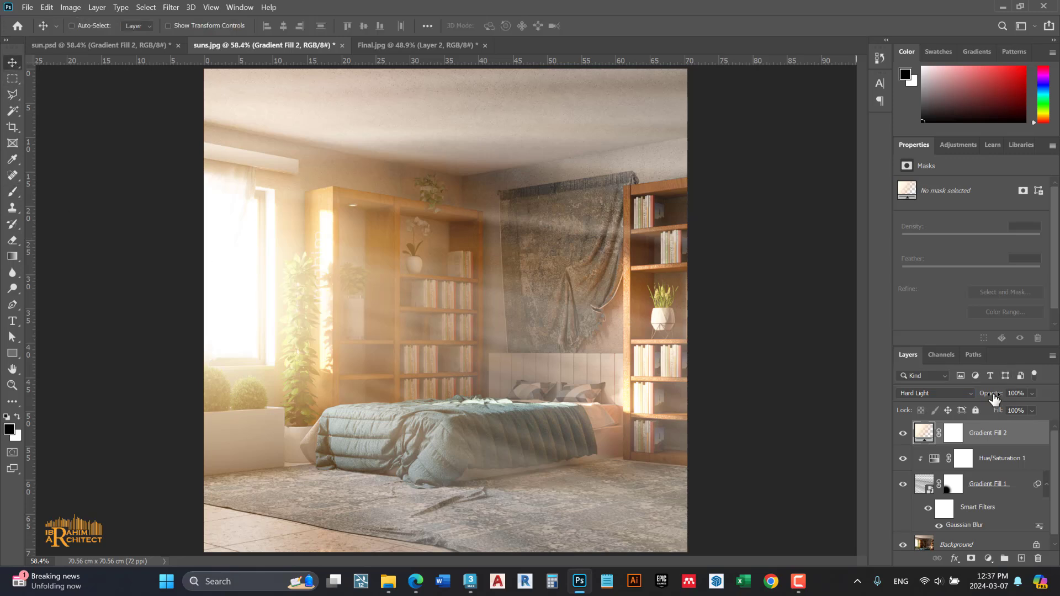
drag(991, 394, 954, 408)
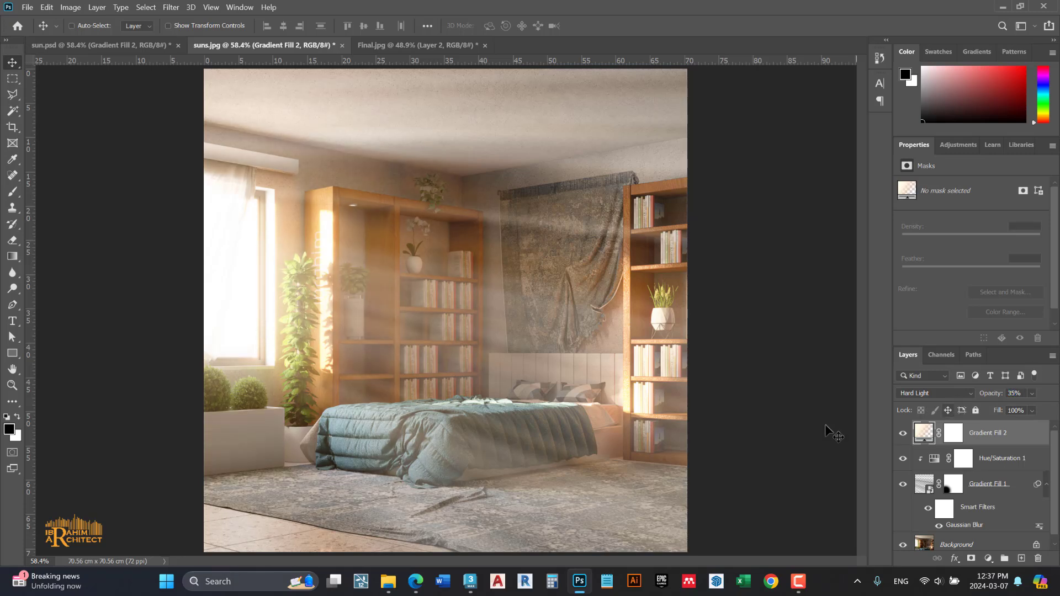
Hide and reshow the glow and sun-ray layers to compare the room before and after
click(903, 433)
click(902, 458)
click(903, 484)
click(902, 458)
click(902, 434)
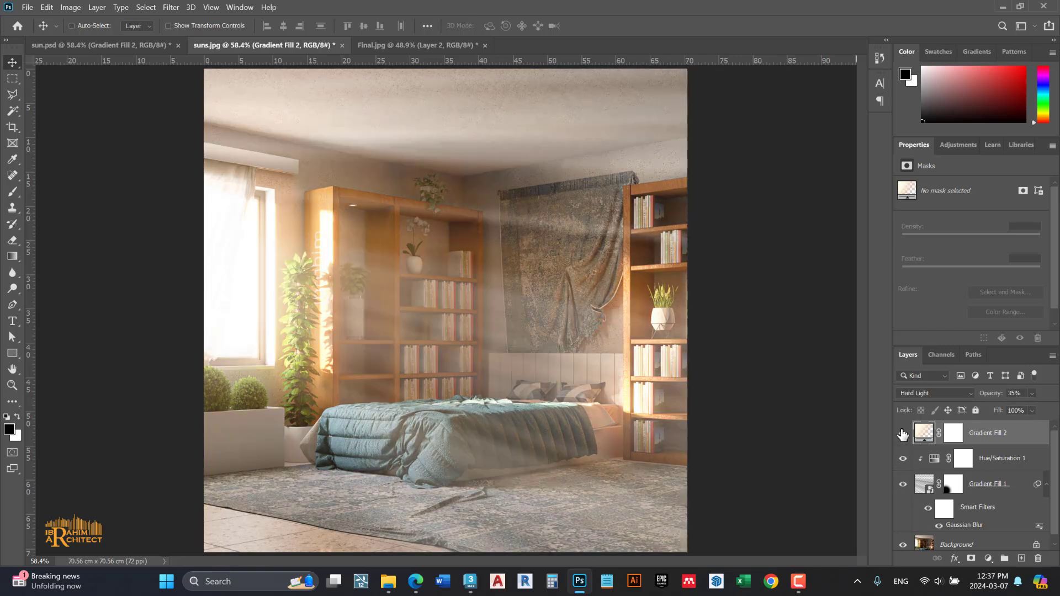